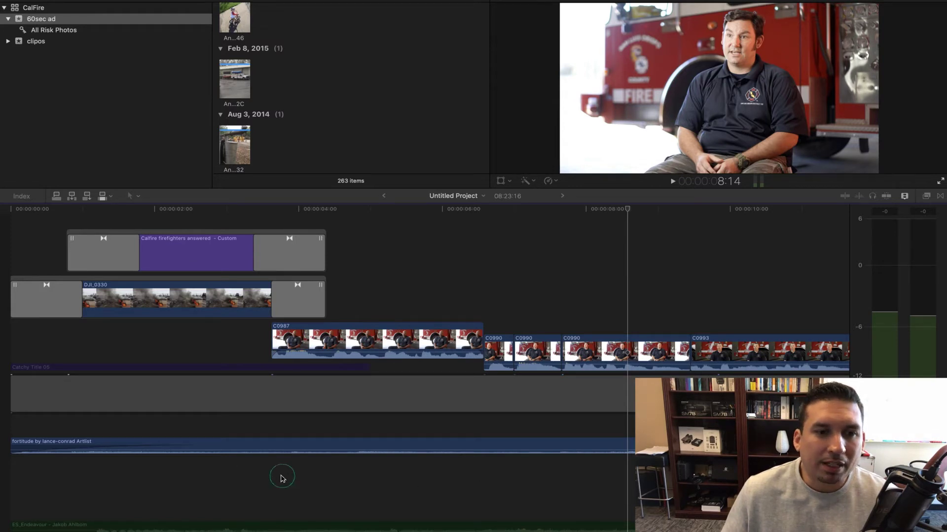
Turn on skimming and play the interview section from the start of the first C0987 clip through C0993
key(s)
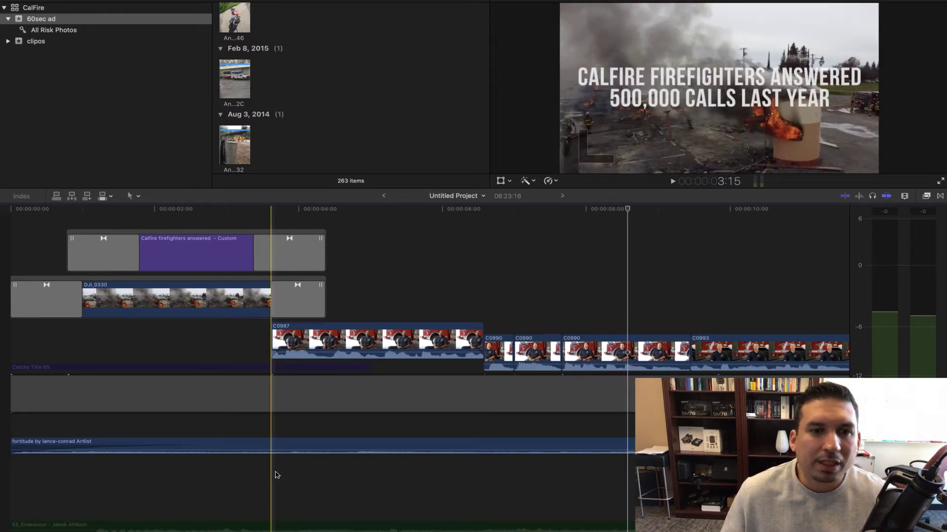
scroll(275, 482, right, 2)
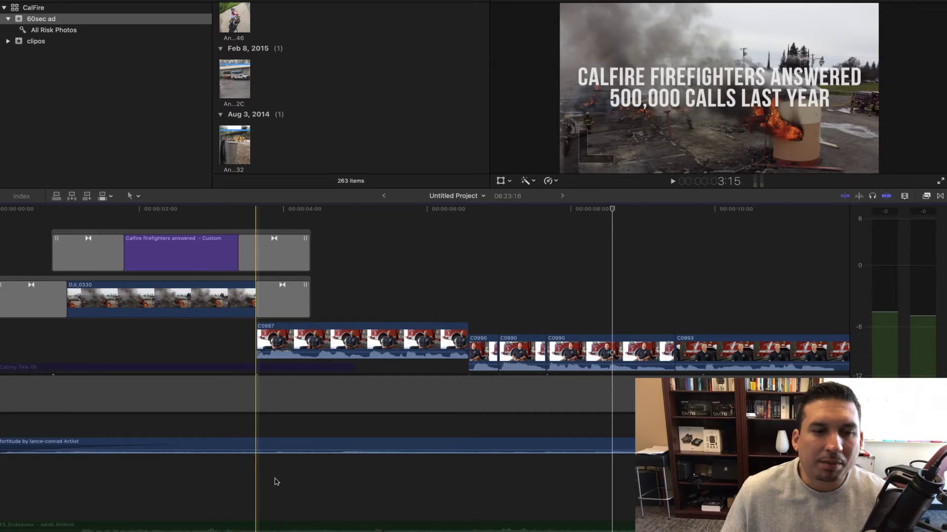
scroll(261, 486, right, 3)
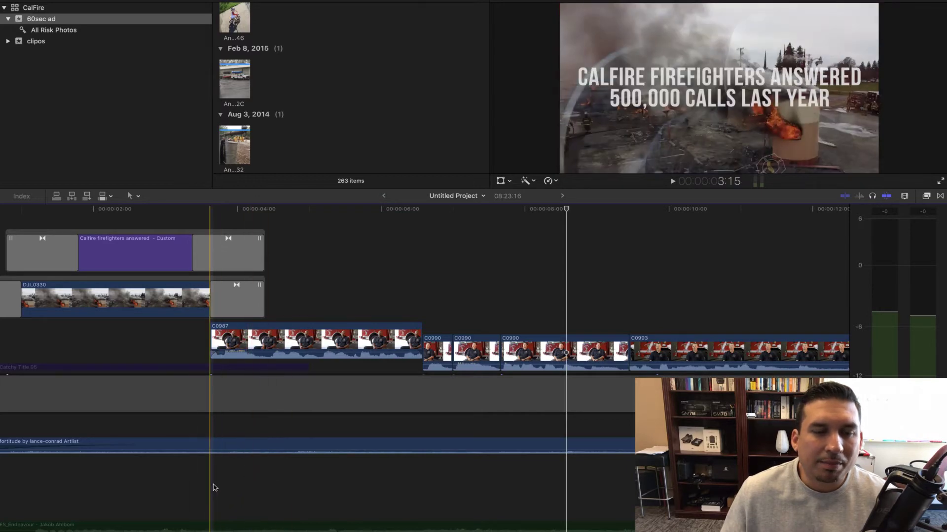
scroll(267, 486, right, 5)
scroll(267, 486, right, 2)
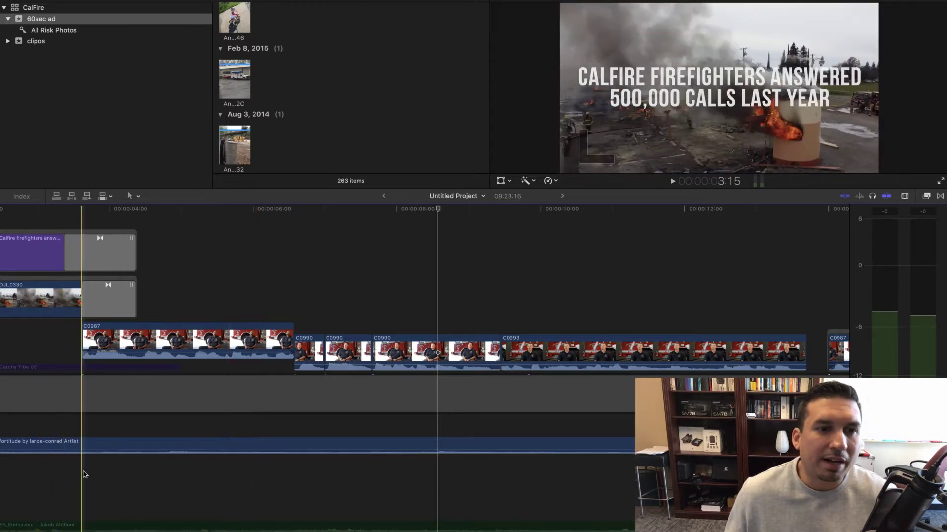
key(space)
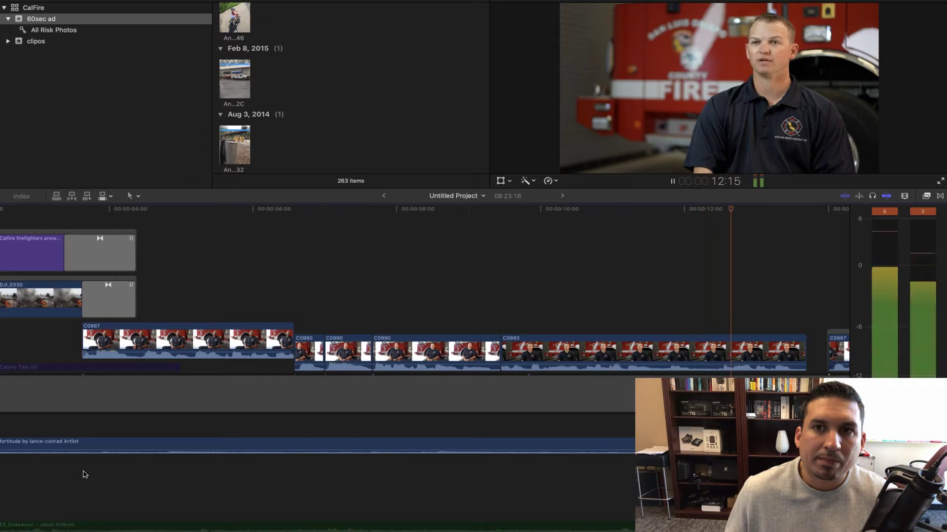
key(space)
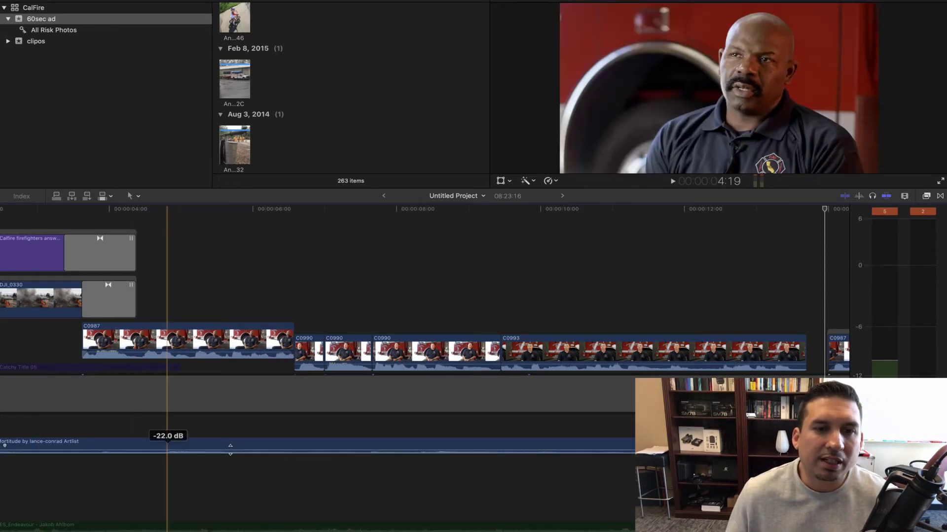
Play clip C0993 from its middle to review how it runs into the music change and hit sounds
scroll(365, 451, right, 3)
scroll(345, 448, right, 2)
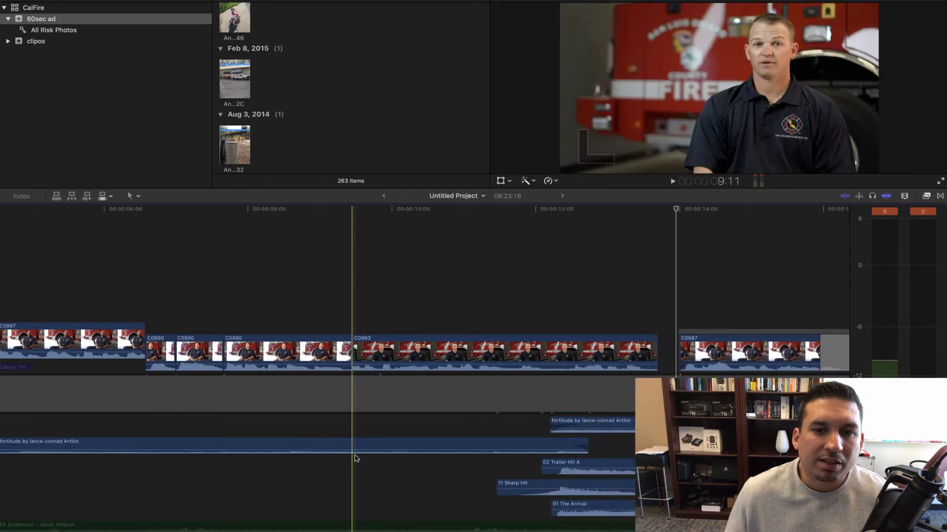
scroll(356, 459, down, 2)
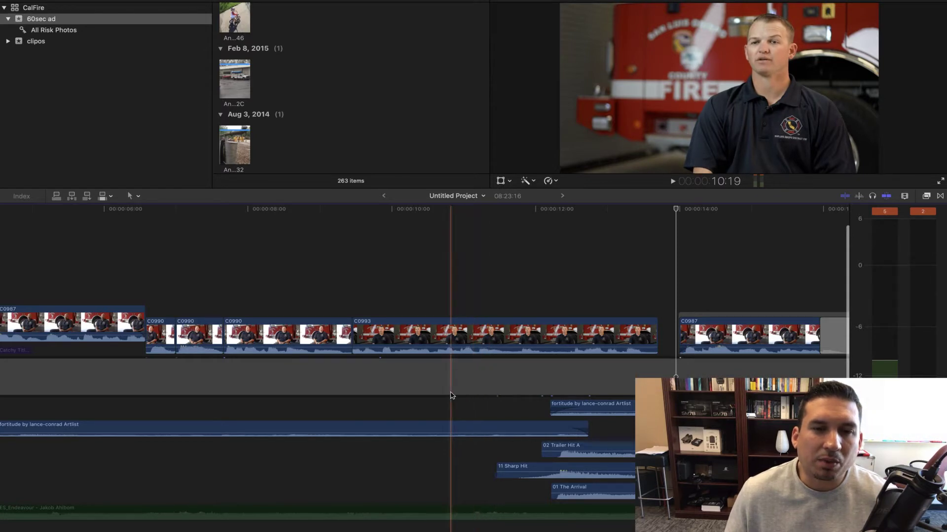
key(space)
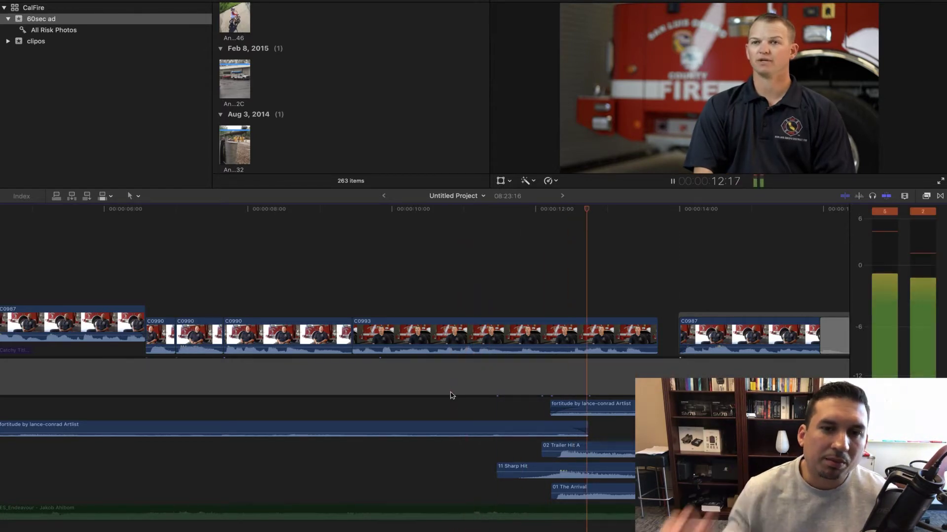
key(space)
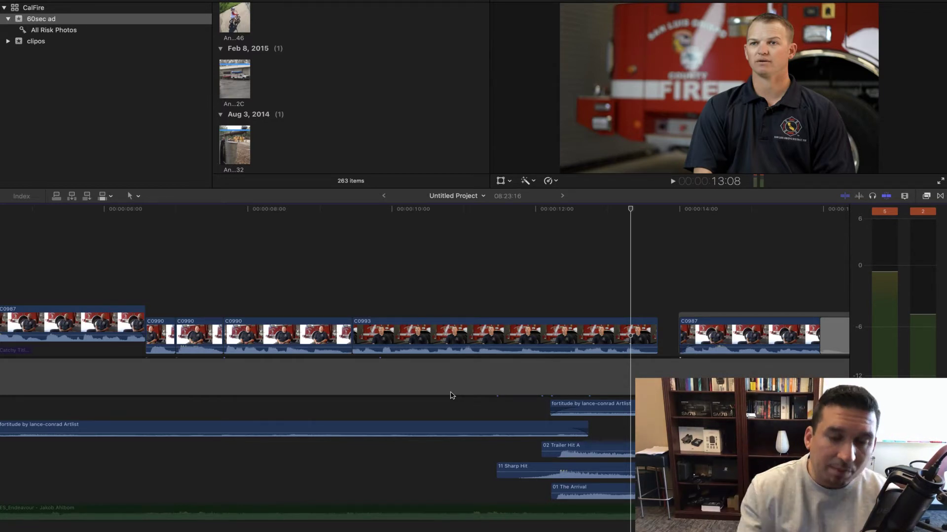
Try clip C0993 earlier and one layer higher, overlapping the last C0990 clip, play it, and return it to its original place
drag(476, 343, 359, 308)
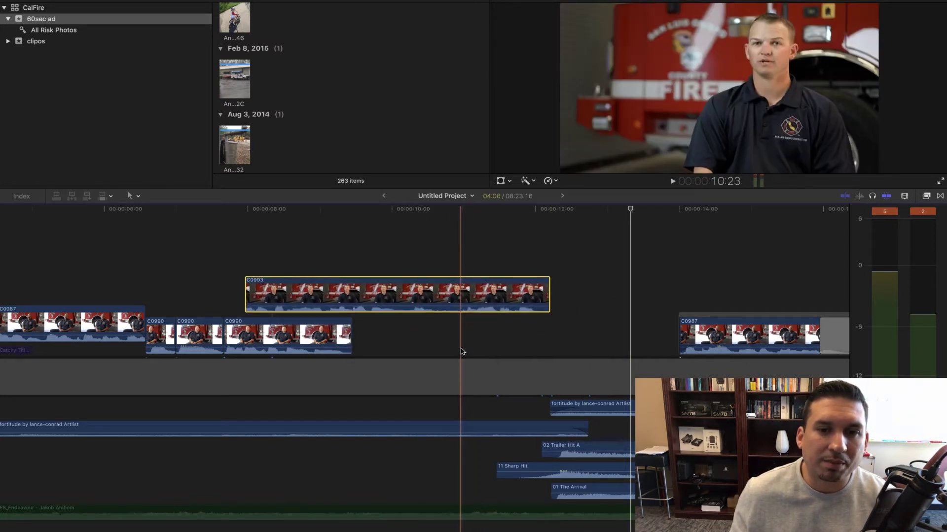
key(space)
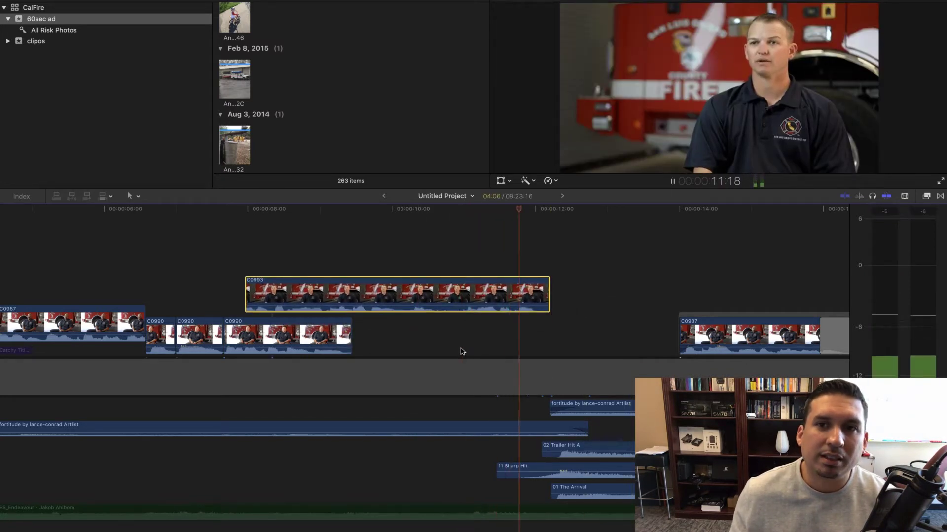
key(space)
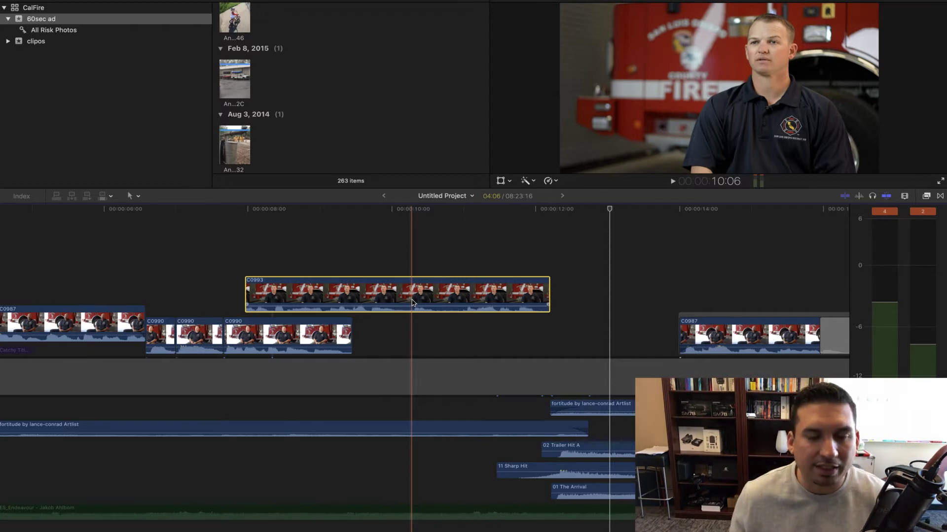
drag(412, 302, 272, 346)
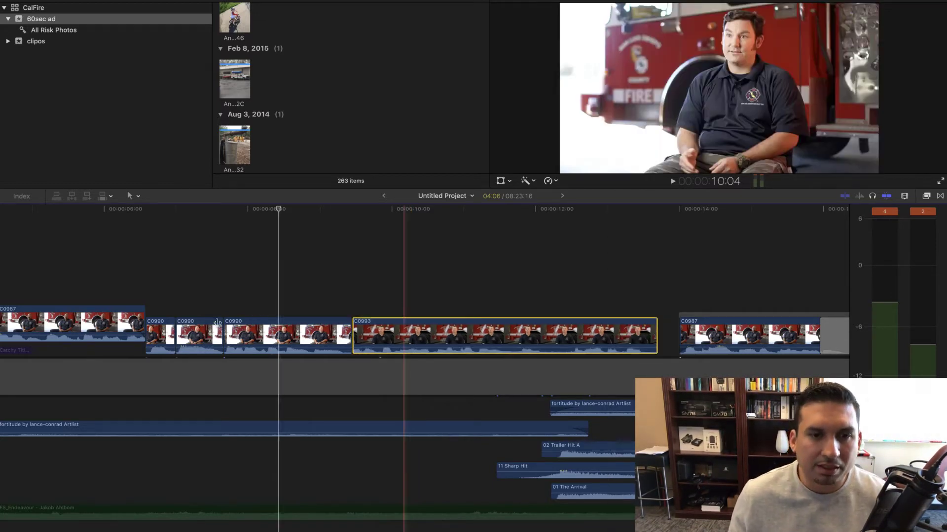
Play the first short C0990 clip, try lifting it out and extending its end, and restore it after the first C0987 clip
scroll(400, 347, left, 5)
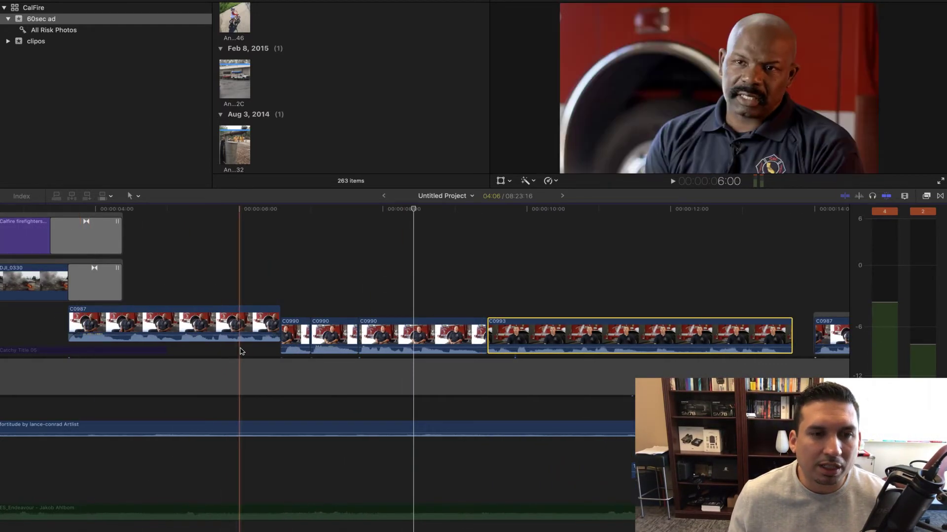
scroll(84, 362, right, 3)
scroll(83, 362, left, 6)
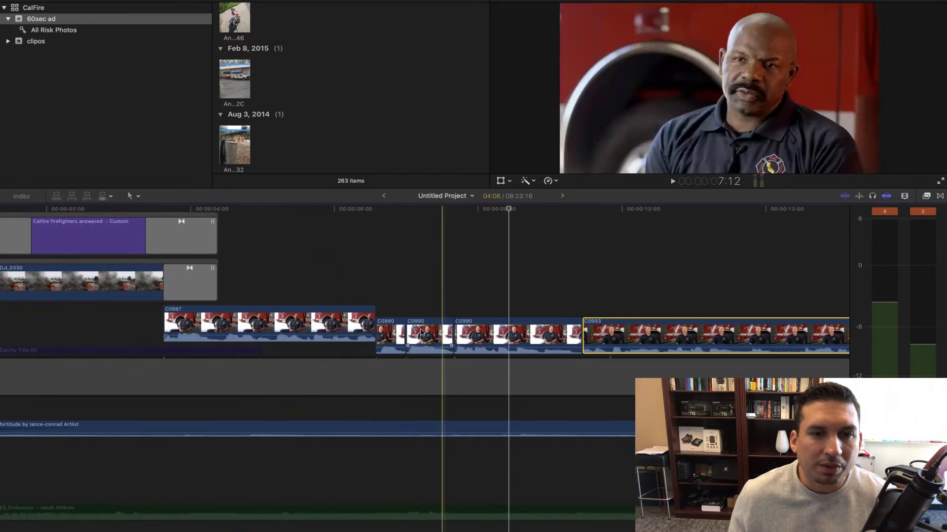
key(space)
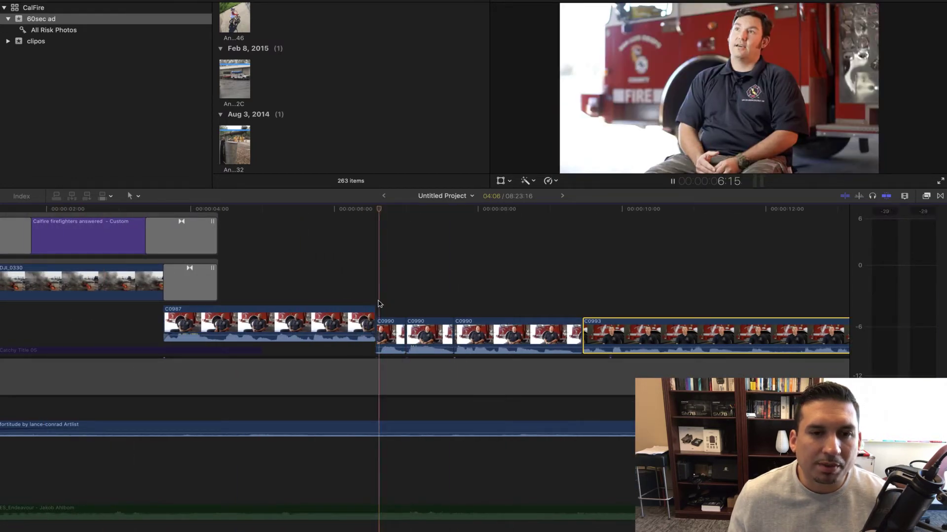
drag(389, 335, 458, 279)
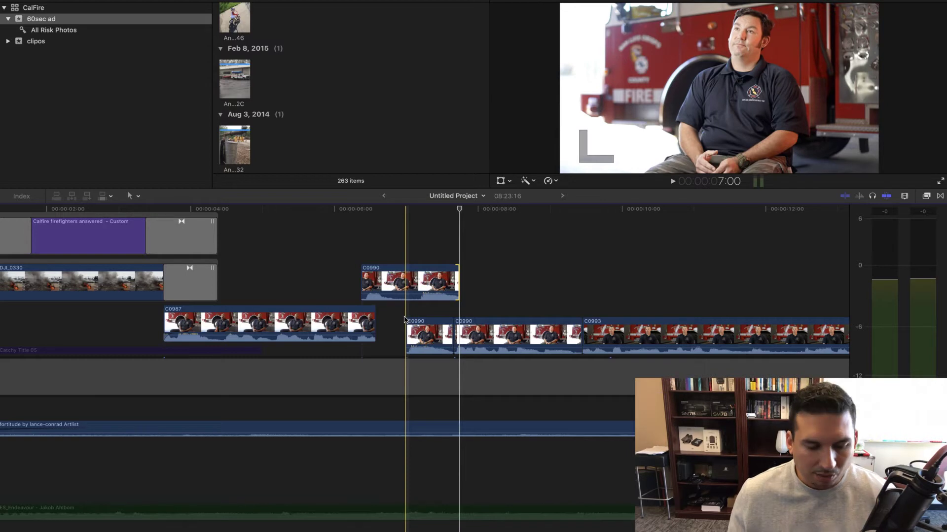
drag(458, 279, 383, 315)
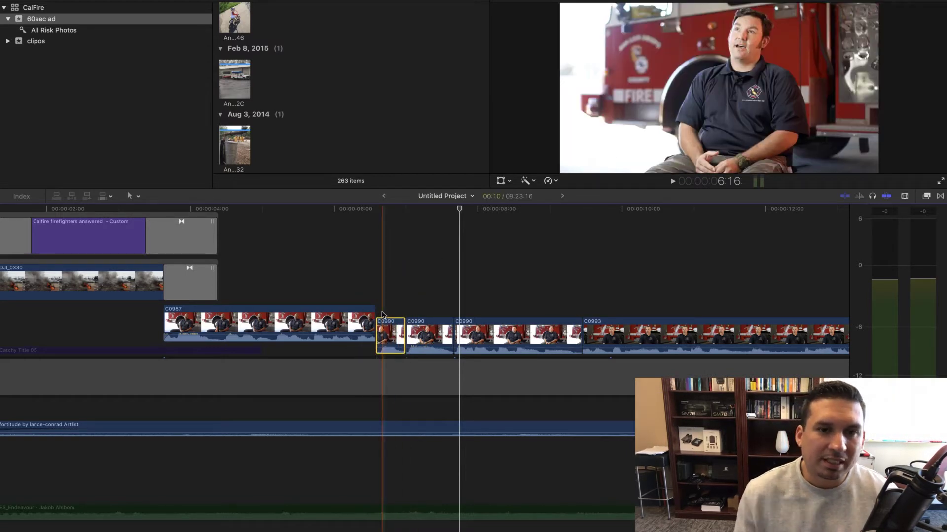
Play the short C0990 clips and examine the cuts between them and the following interview clips
key(space)
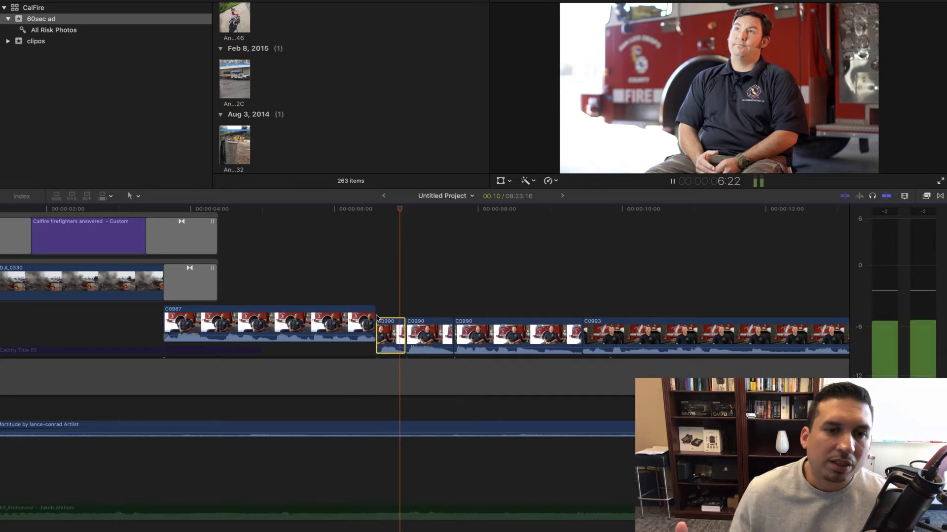
key(space)
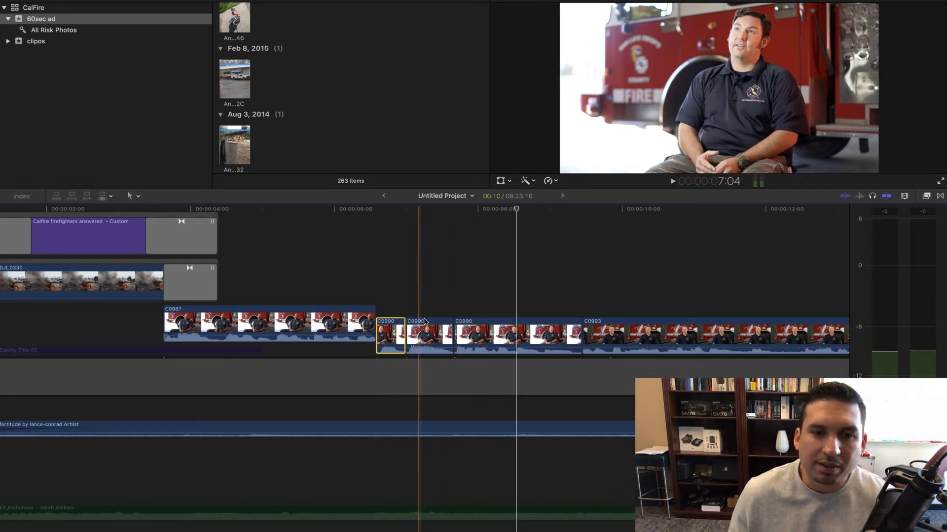
scroll(414, 330, right, 3)
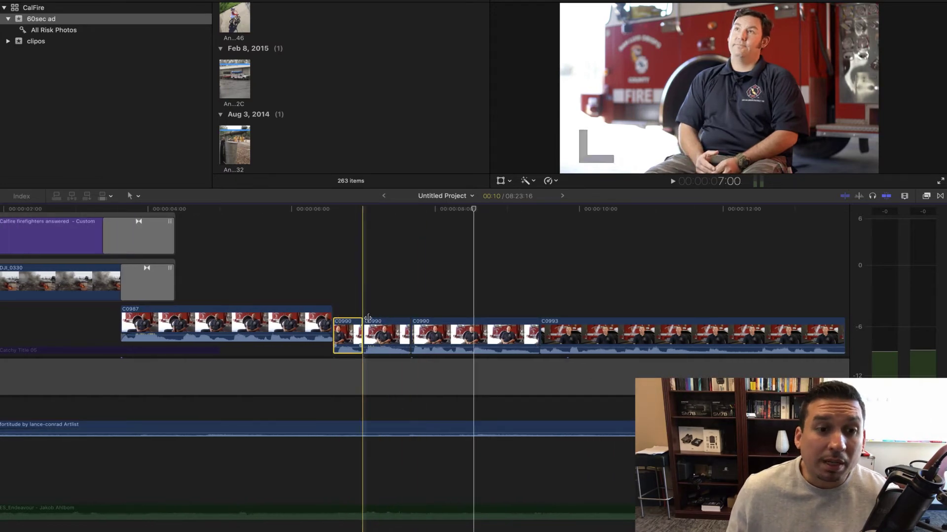
scroll(348, 338, right, 10)
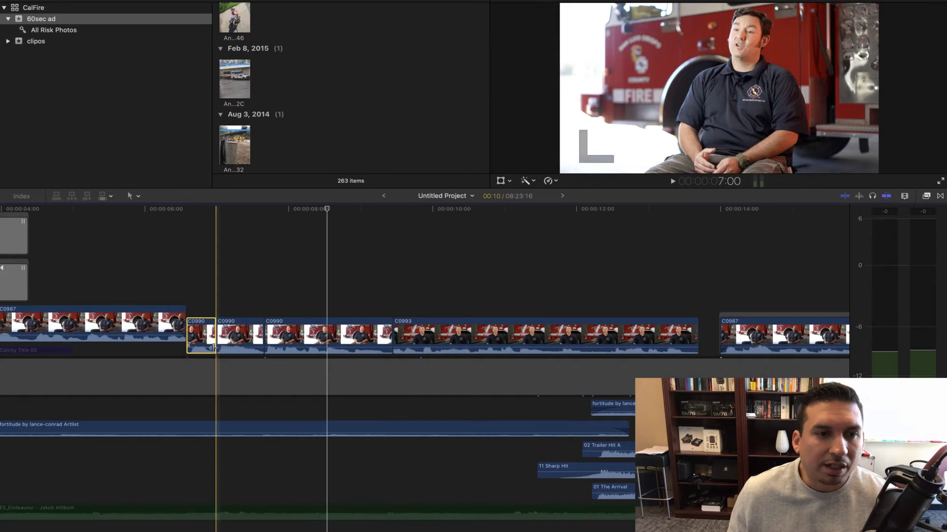
scroll(345, 330, left, 8)
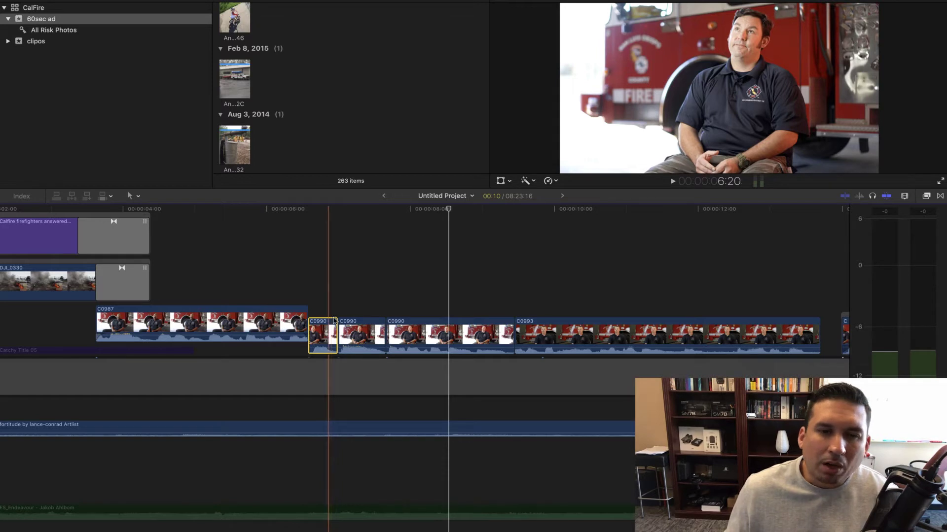
scroll(341, 333, right, 5)
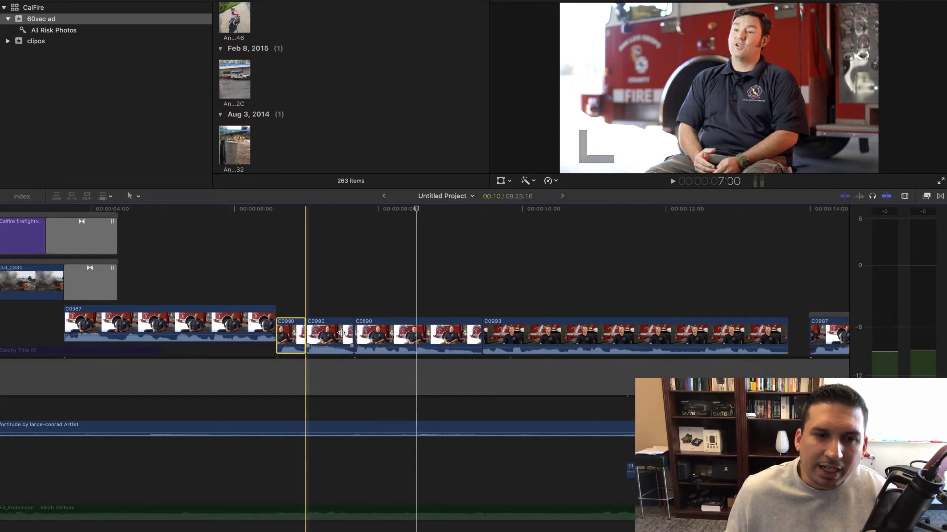
Delete the first two C0990 clips and move the remaining C0990 and C0993 clips against the end of the first C0987 clip
super+click(276, 335)
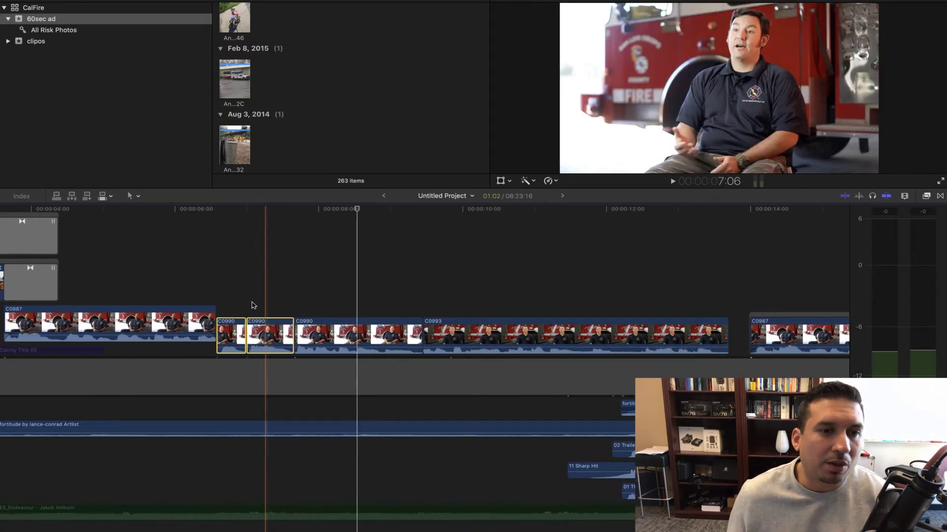
scroll(265, 309, left, 2)
key(Delete)
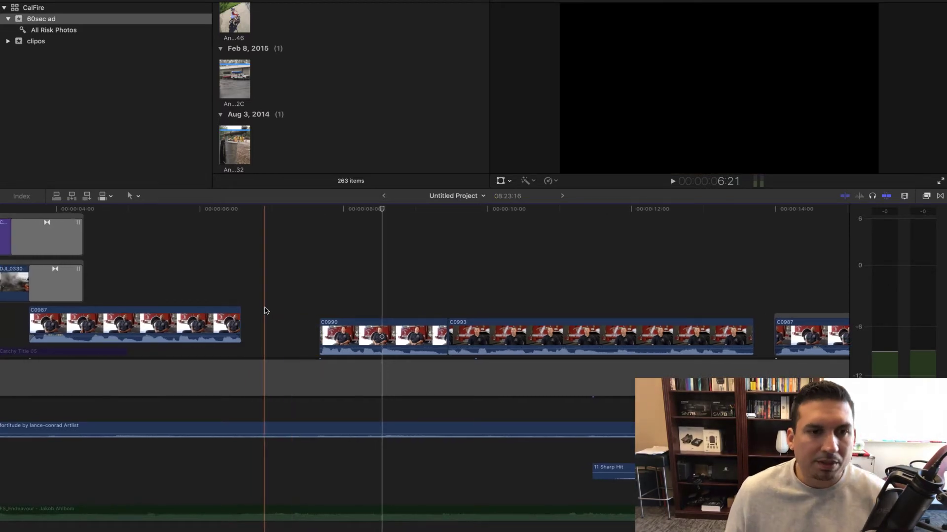
drag(287, 303, 456, 332)
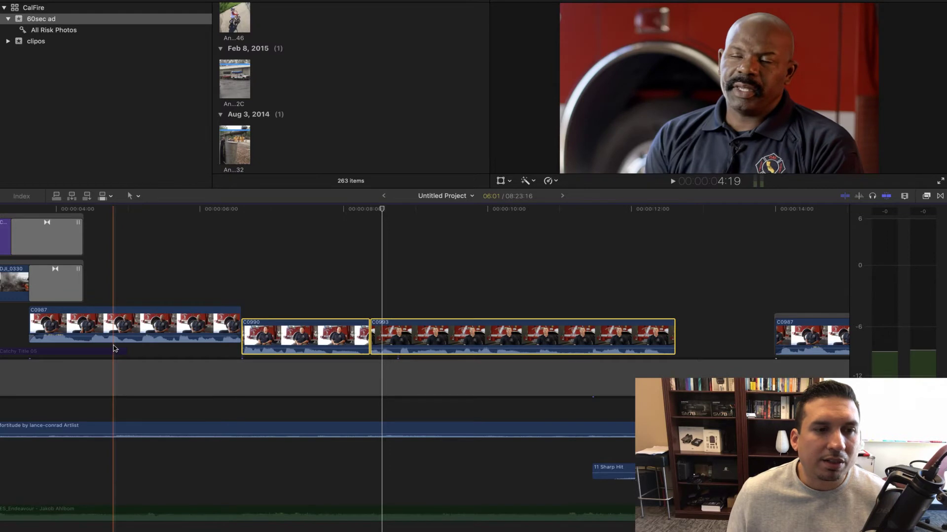
Play the shortened interview sequence from the first C0987 clip through C0993 and check its opening at the title
key(space)
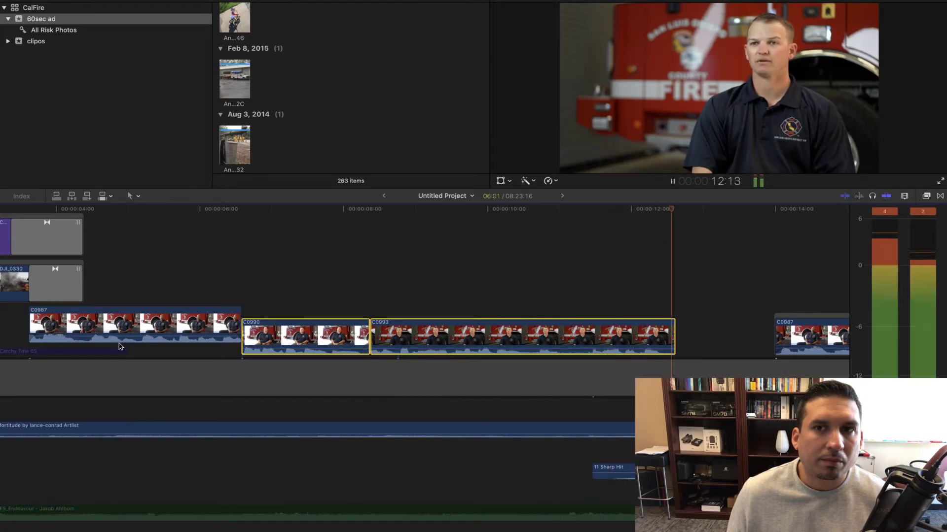
key(space)
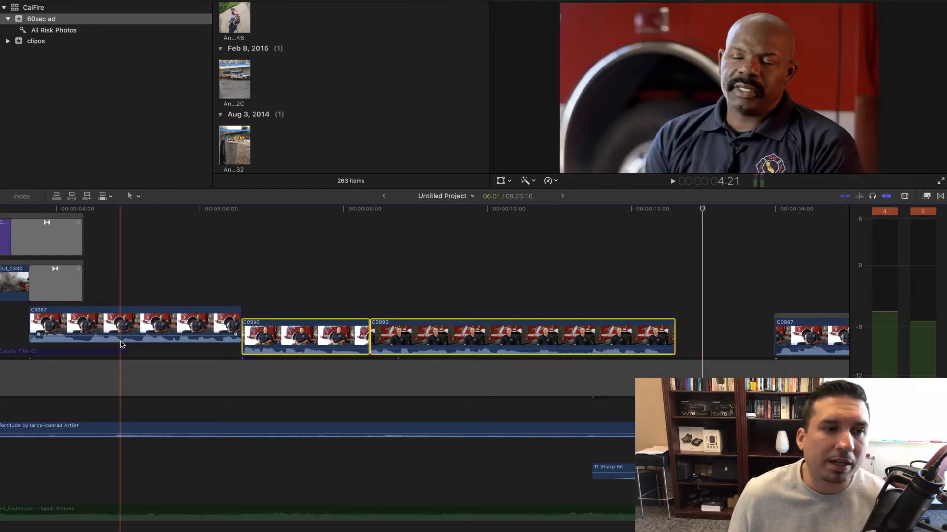
scroll(121, 345, left, 5)
scroll(121, 345, left, 1)
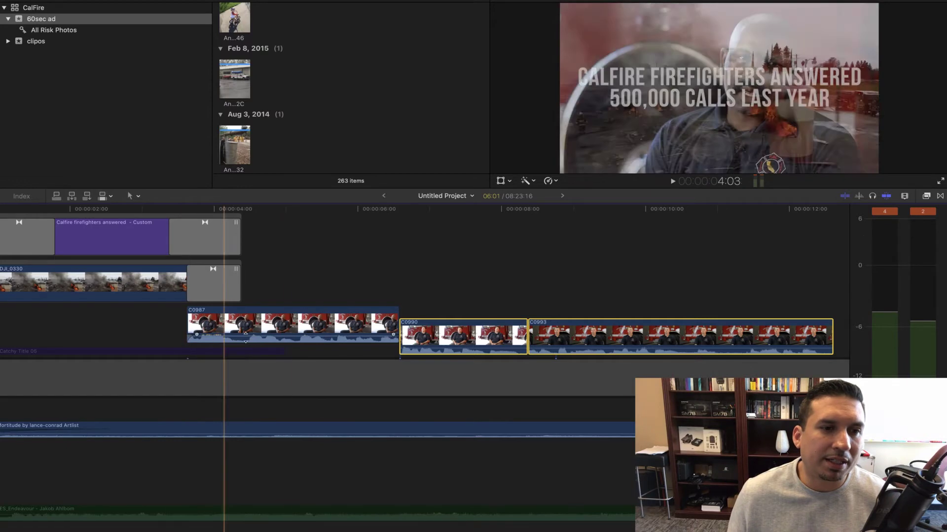
scroll(265, 337, right, 1)
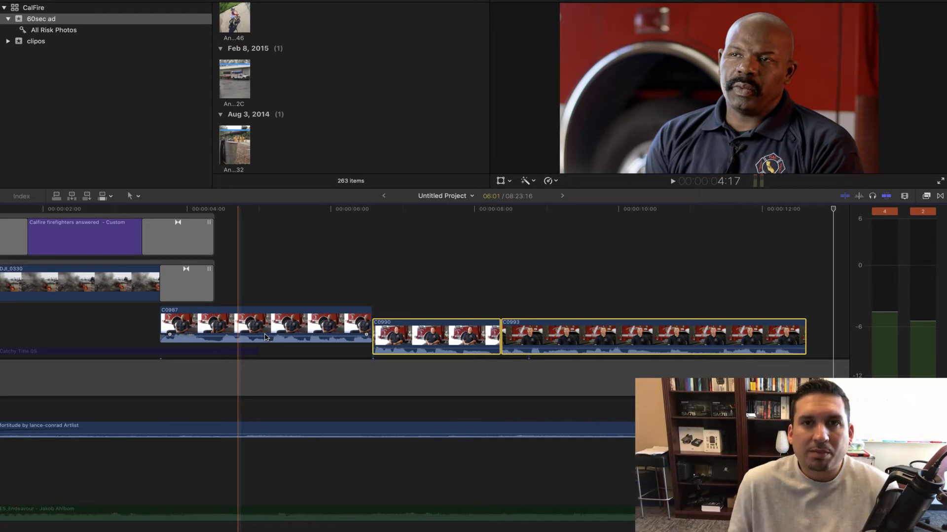
Play the interview sequence from the first C0987 clip through C0990 and C0993, checking the cuts and pauses
click(372, 303)
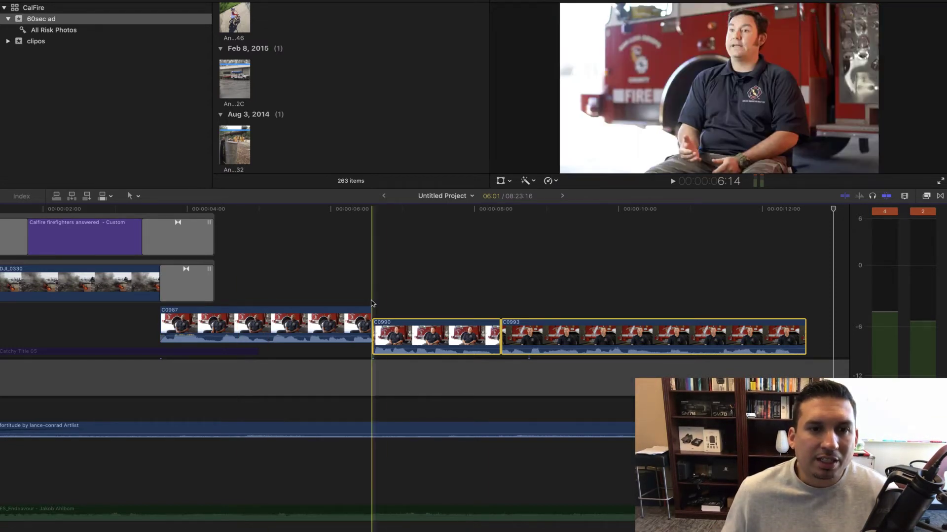
key(space)
key(space)
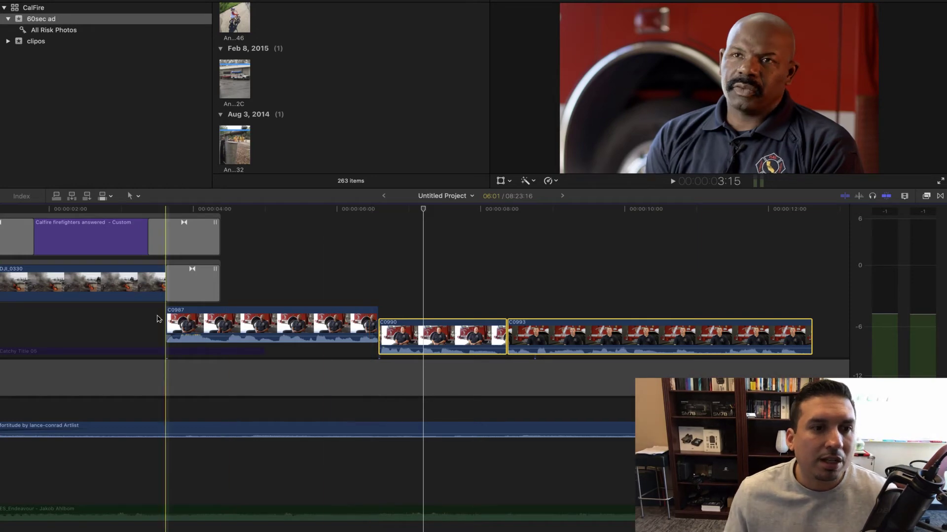
key(space)
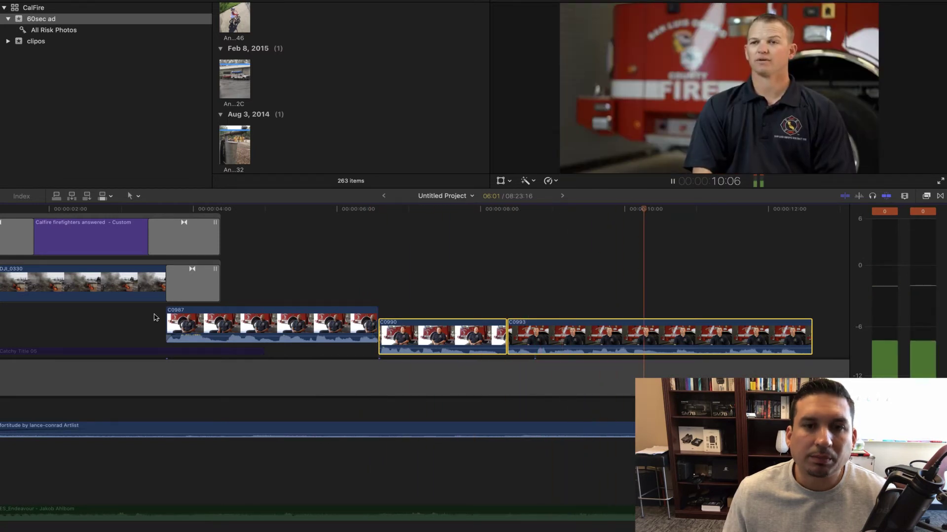
key(space)
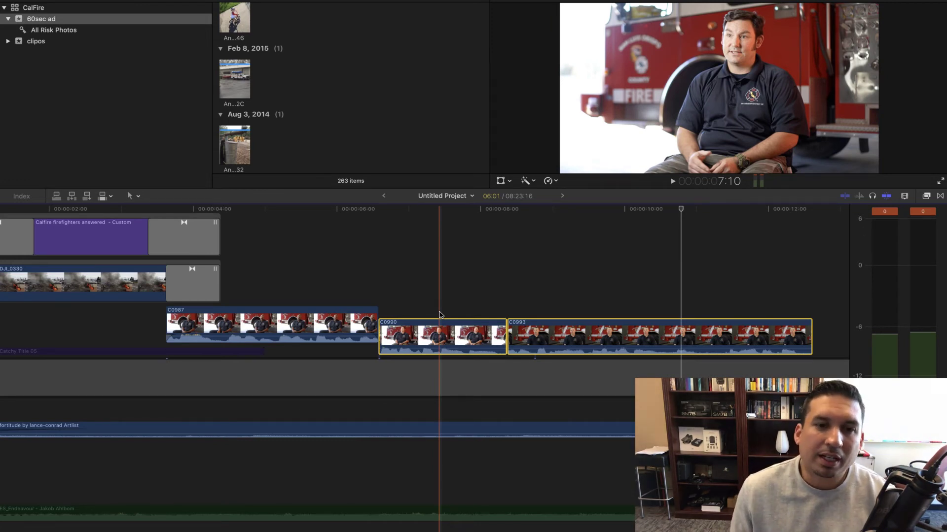
scroll(418, 309, right, 4)
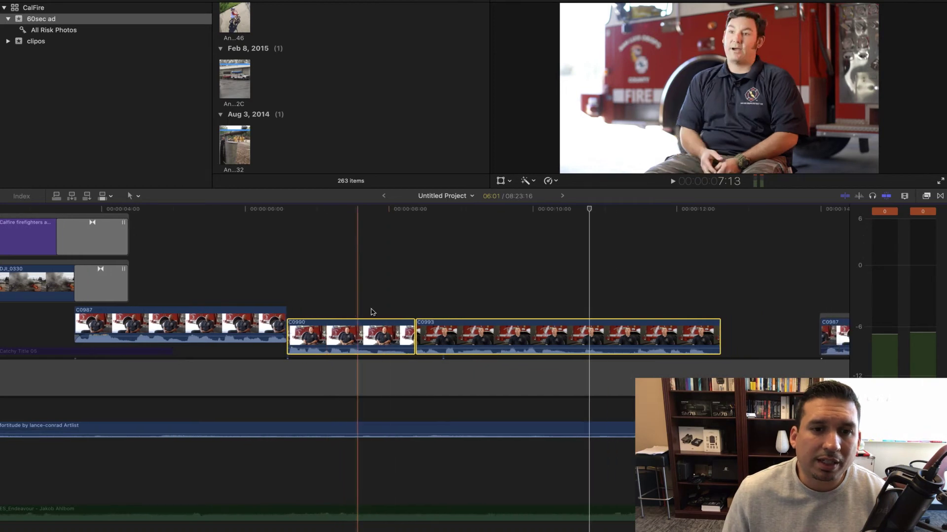
key(space)
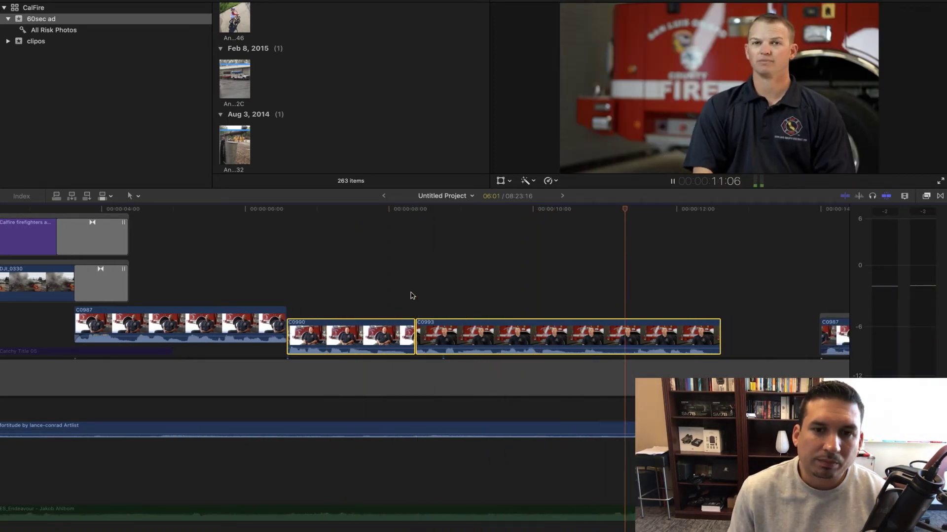
key(space)
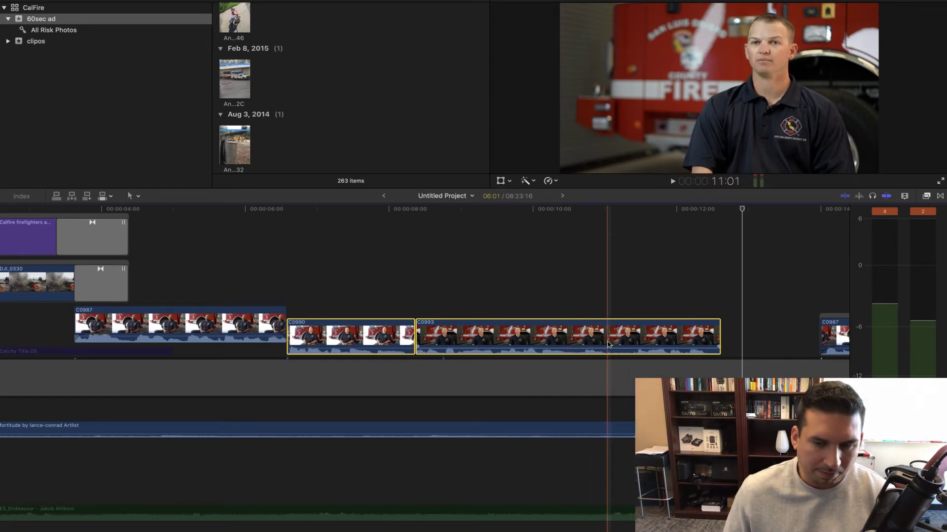
Split C0993 at 11:01, shorten its second part to 01:04 and keep it against the first part
key(b)
click(608, 342)
key(a)
drag(608, 333, 580, 304)
Play across the cut between the two C0993 parts and examine how the sentence flows
key(space)
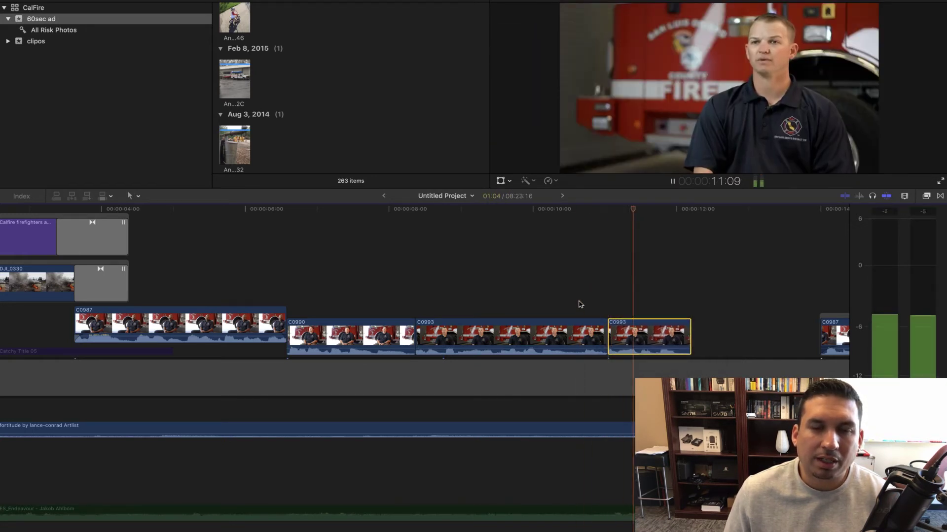
key(space)
key(space)
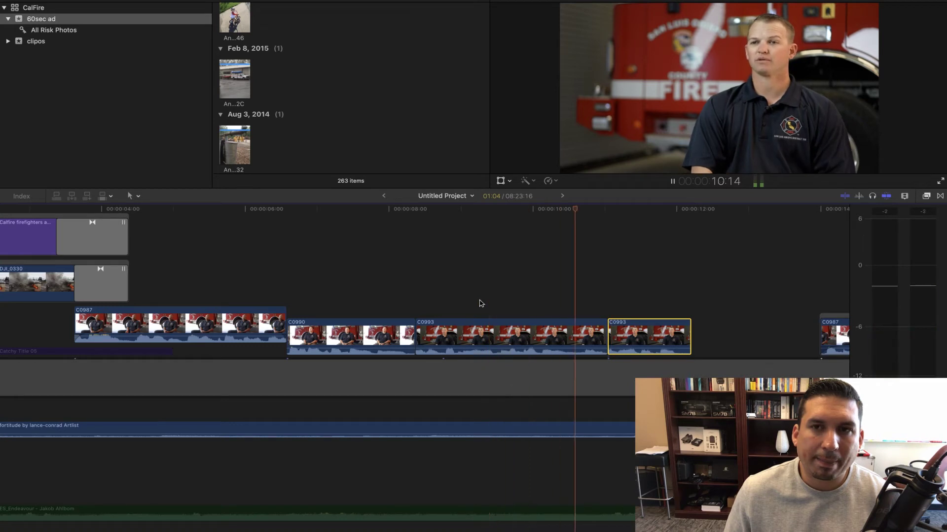
key(space)
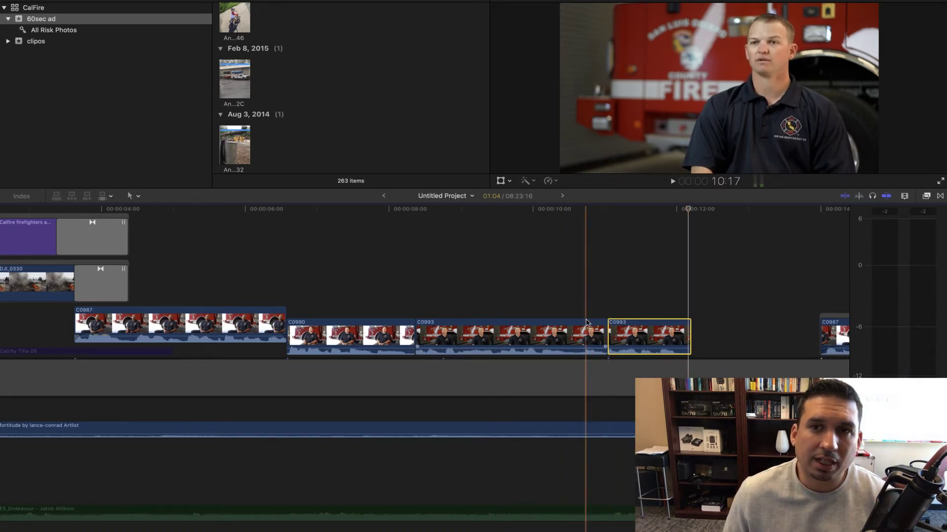
key(space)
key(space)
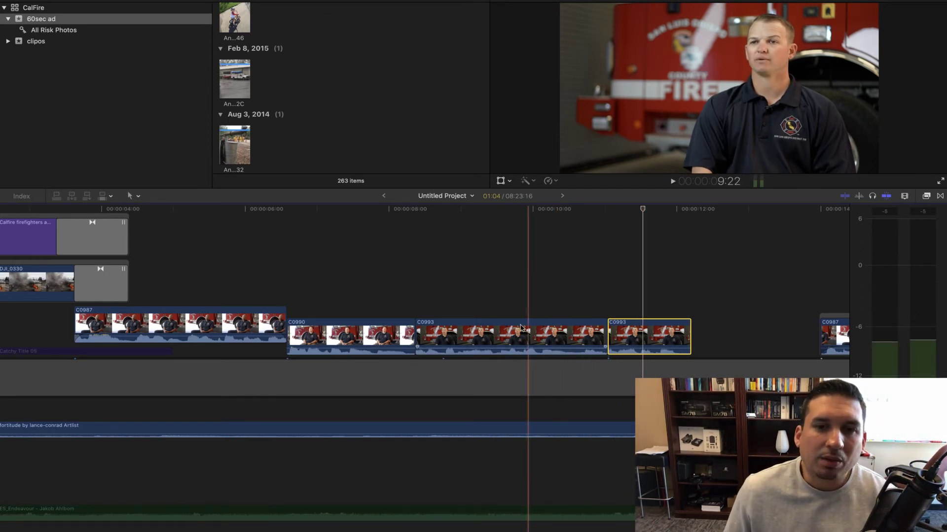
scroll(526, 326, left, 1)
key(space)
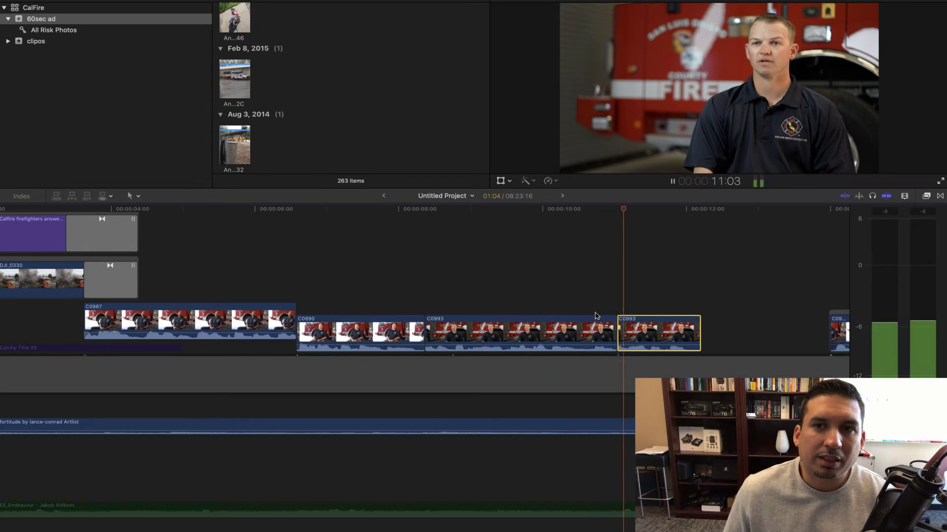
key(space)
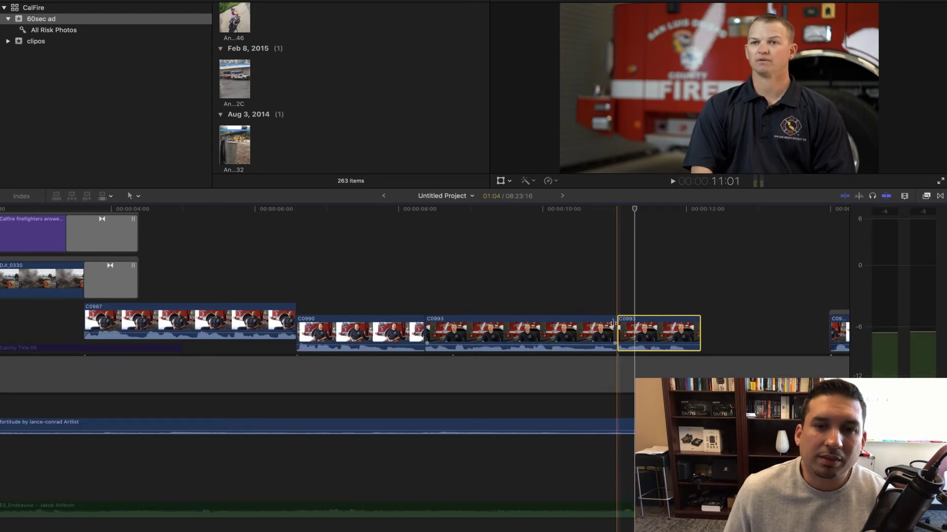
Trim the end of the first C0993 part to 10:14, close the second part up against it and play the cut
click(614, 323)
drag(614, 323, 593, 331)
click(626, 331)
key(space)
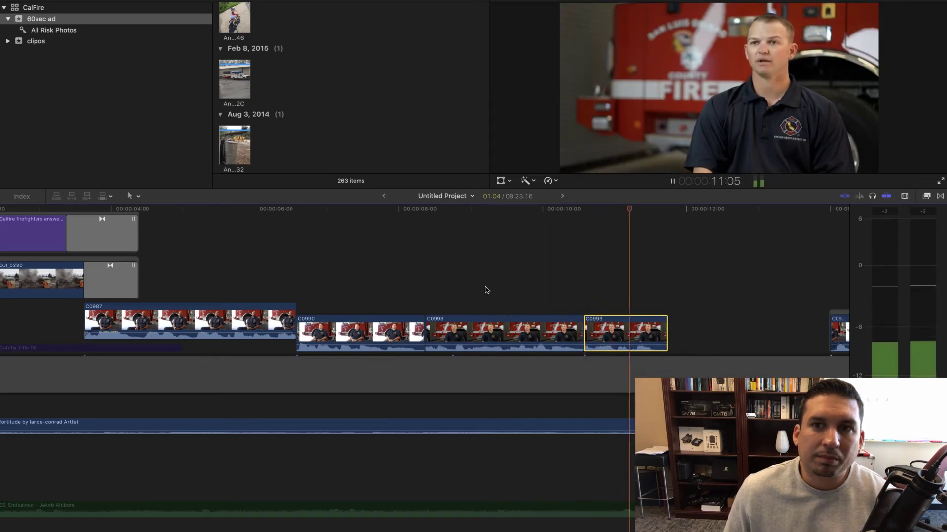
key(space)
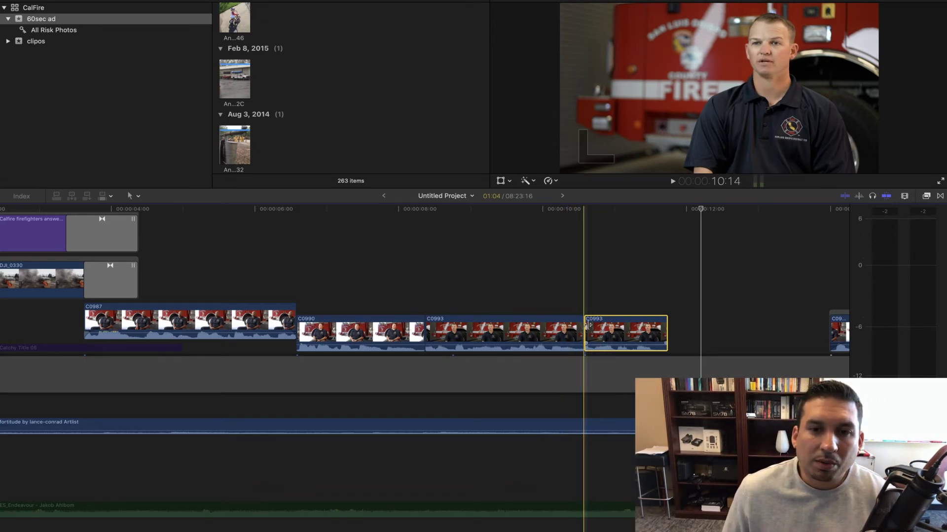
key(space)
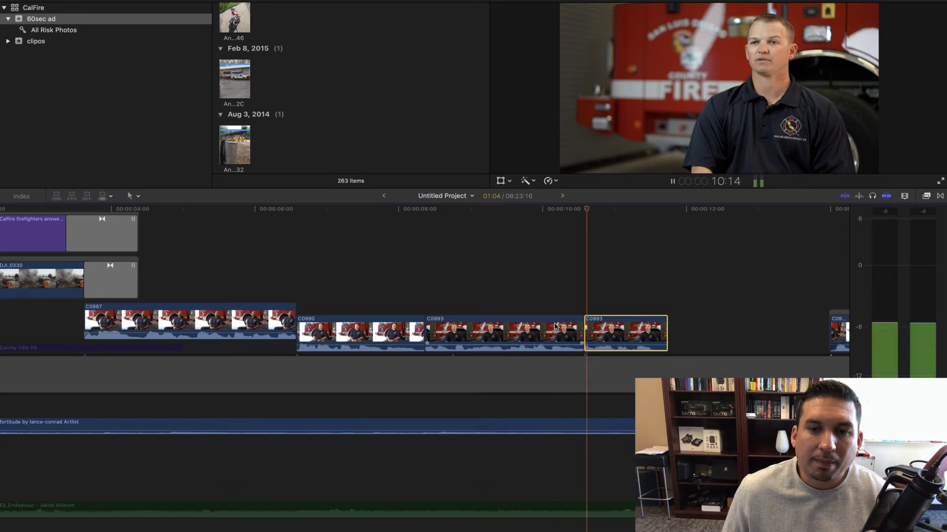
key(space)
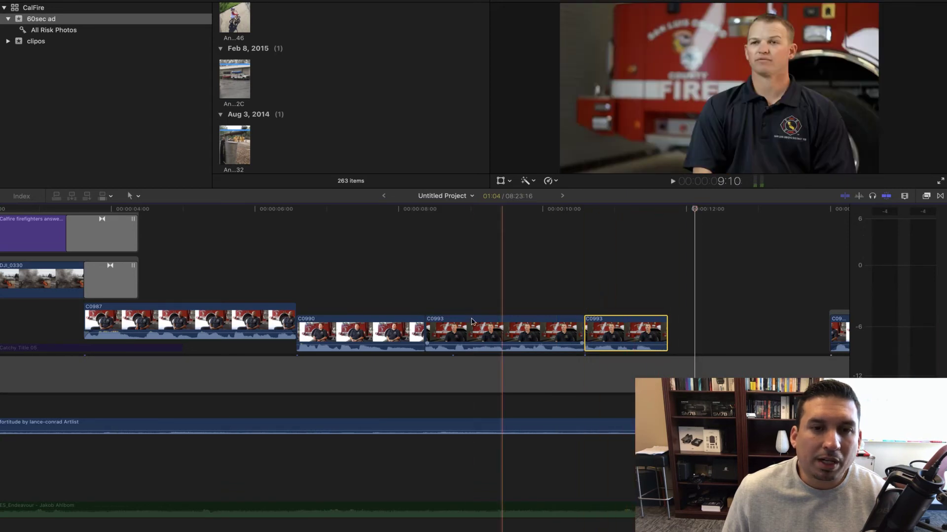
Shift both C0993 parts together about eight frames later, leaving a gap after C0990, and play the result
scroll(471, 321, right, 3)
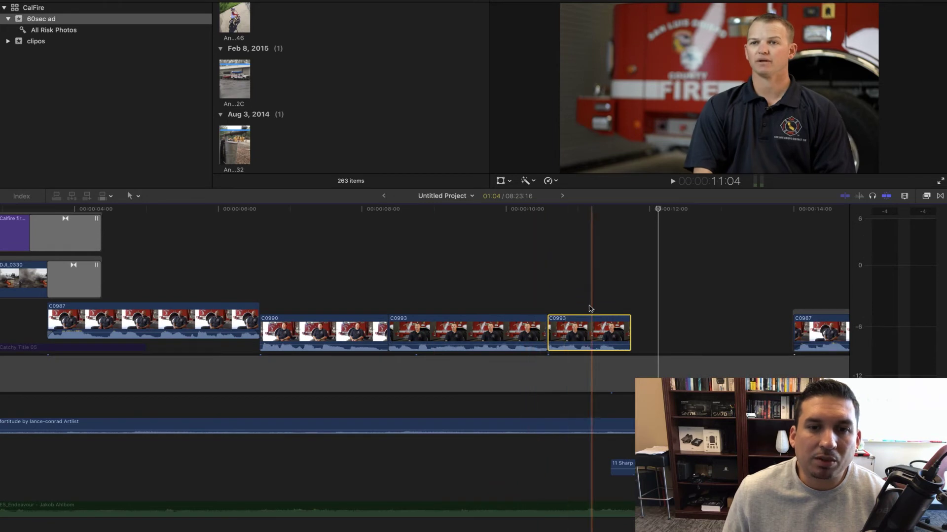
super+click(496, 334)
drag(496, 334, 520, 334)
key(space)
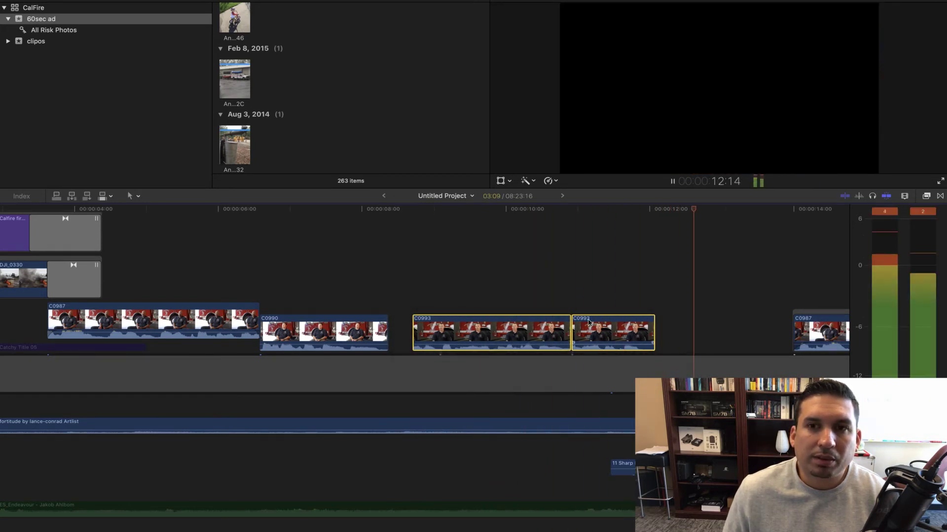
key(space)
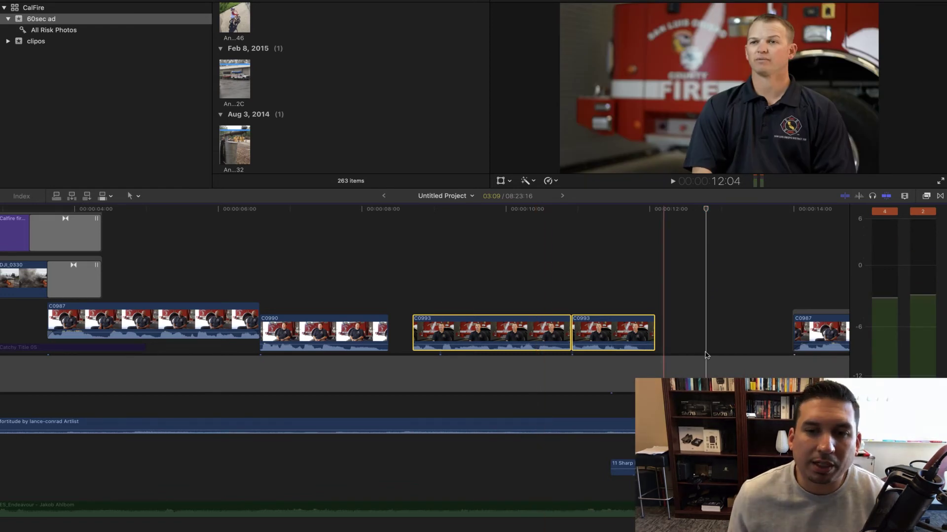
Examine how the end of the second C0993 part lines up with the Sharp Hit, Trailer Hit and Arrival sounds
scroll(563, 363, right, 10)
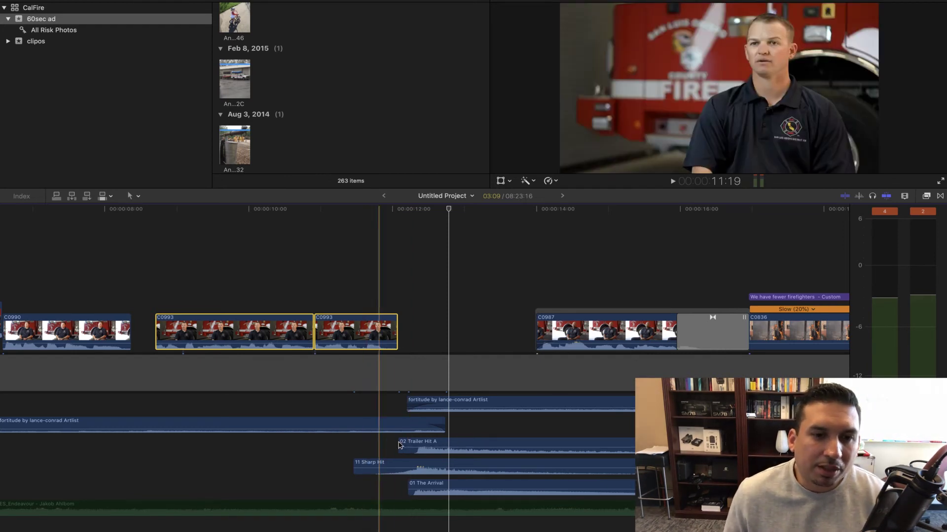
scroll(334, 412, left, 5)
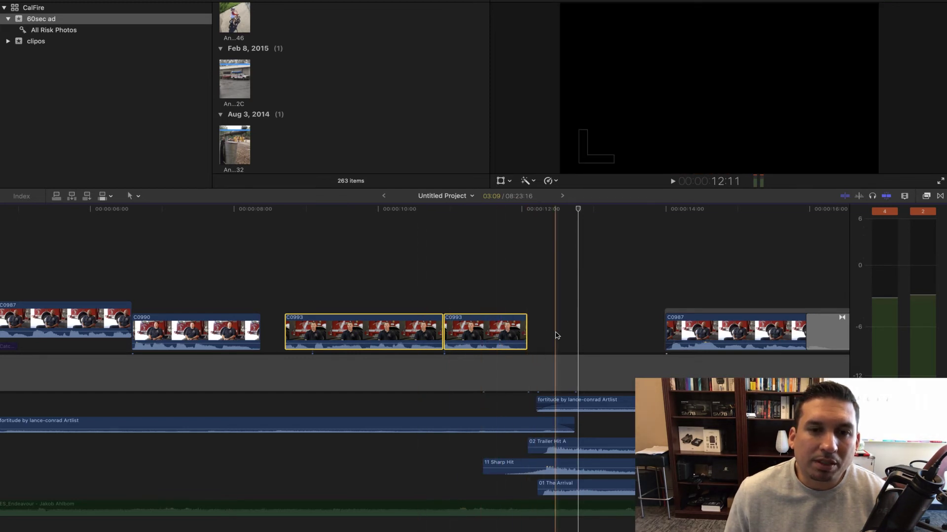
key(space)
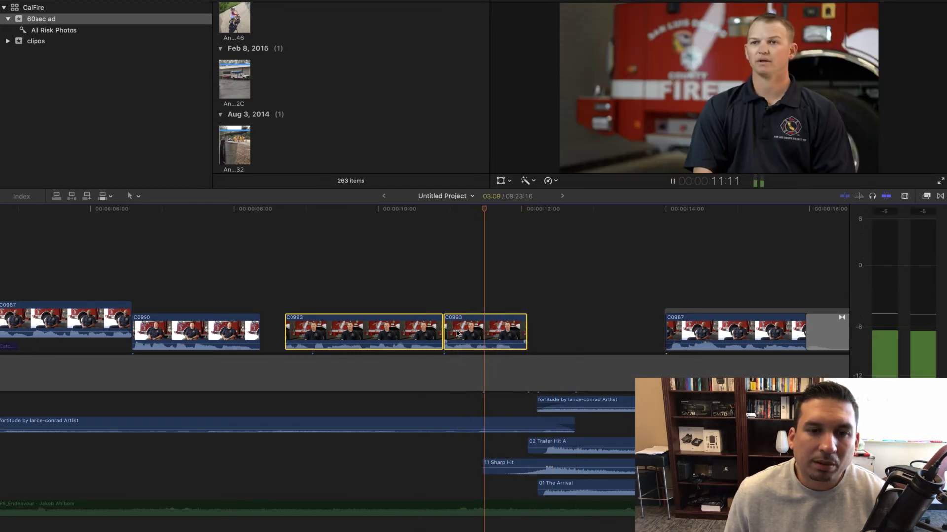
key(space)
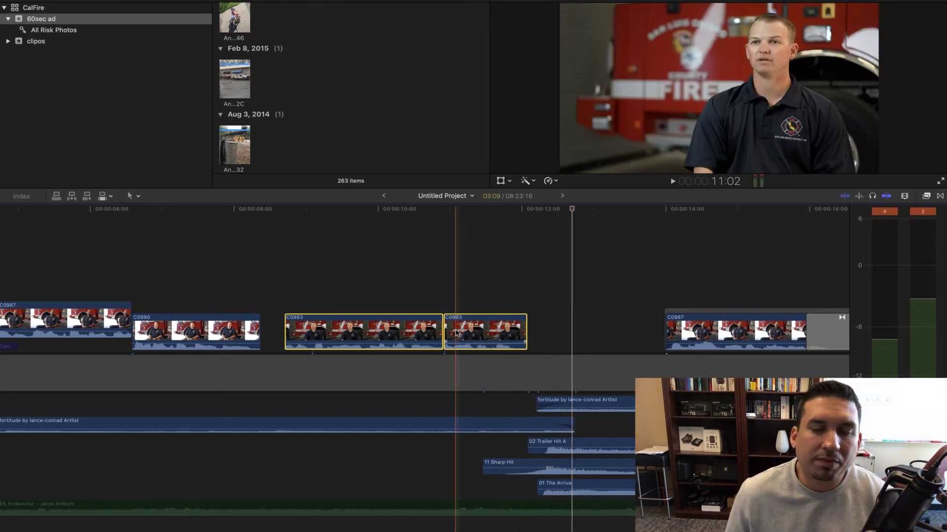
click(512, 314)
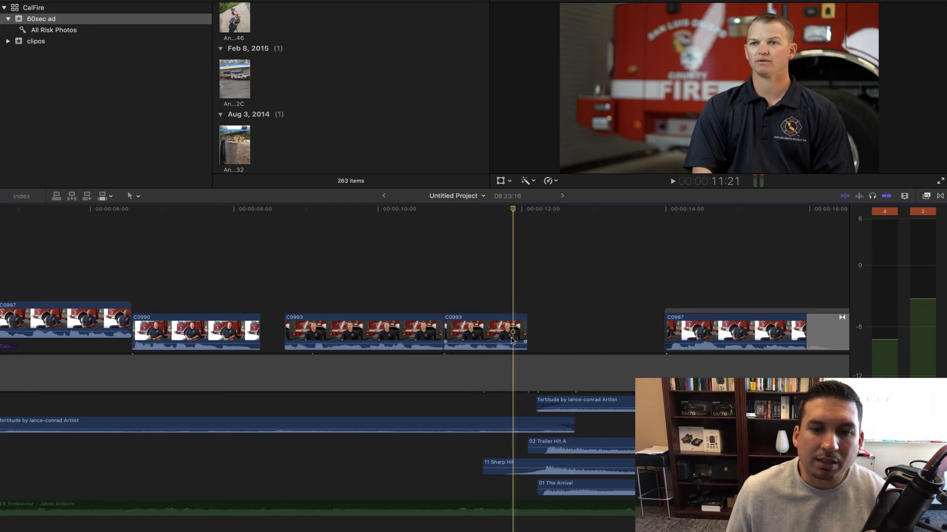
click(511, 463)
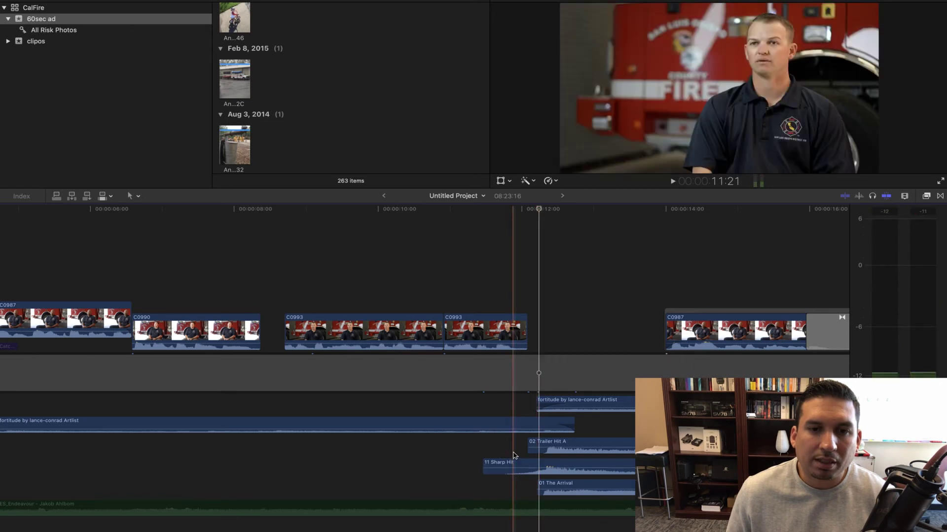
key(space)
key(space)
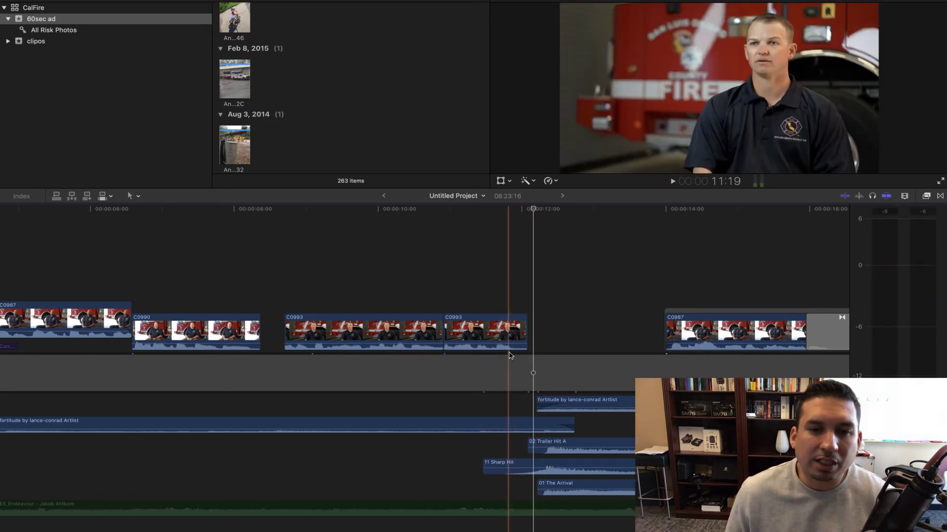
Shift both C0993 parts together so the second one ends where the second fortitude music track begins, and play the transition
mouse_move(420, 312)
mouse_down()
mouse_move(434, 330)
mouse_move(419, 328)
mouse_move(433, 325)
mouse_up()
key(space)
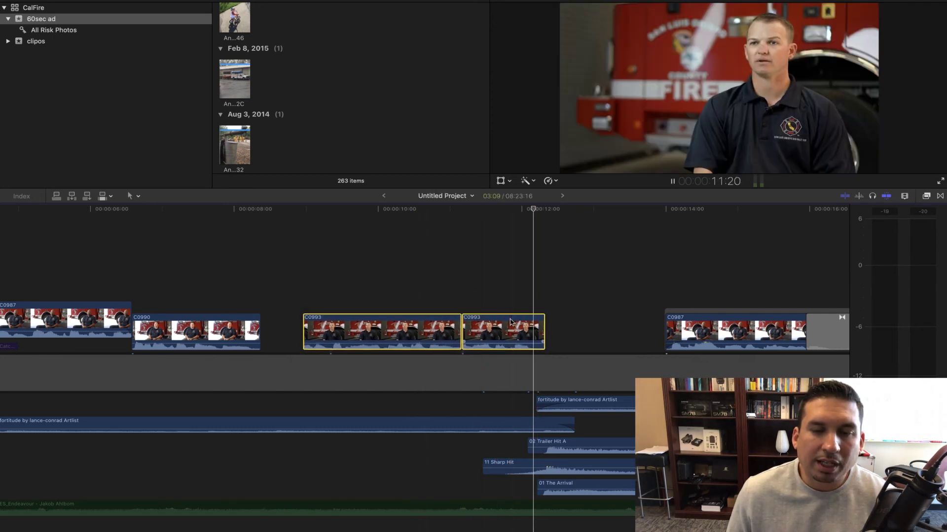
key(space)
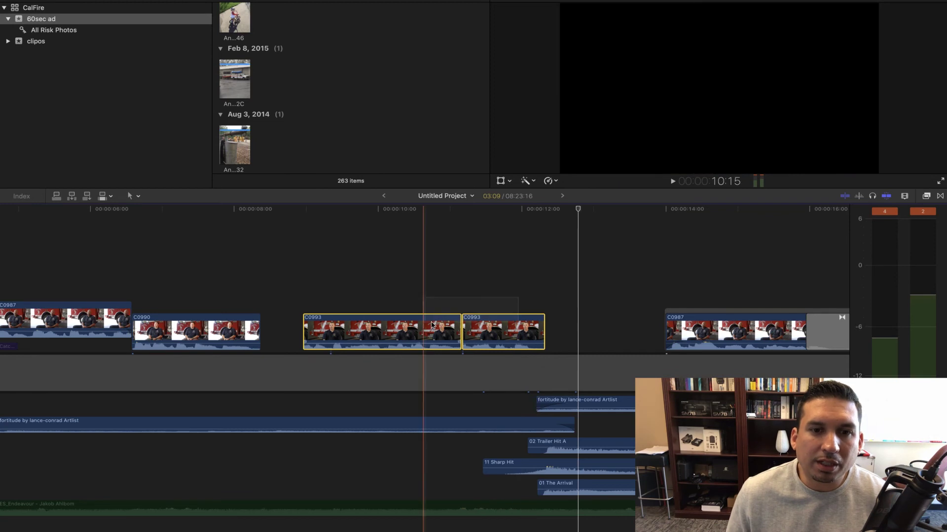
drag(512, 328, 500, 386)
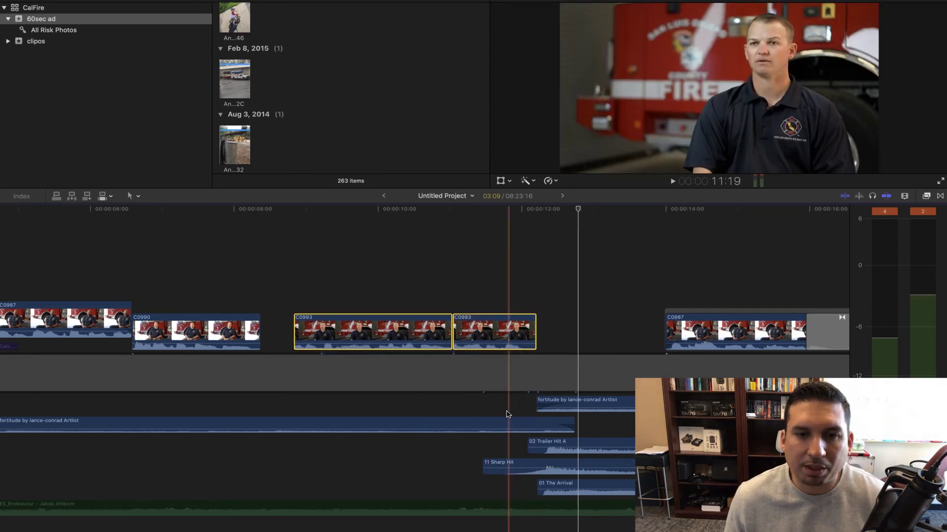
key(space)
key(space)
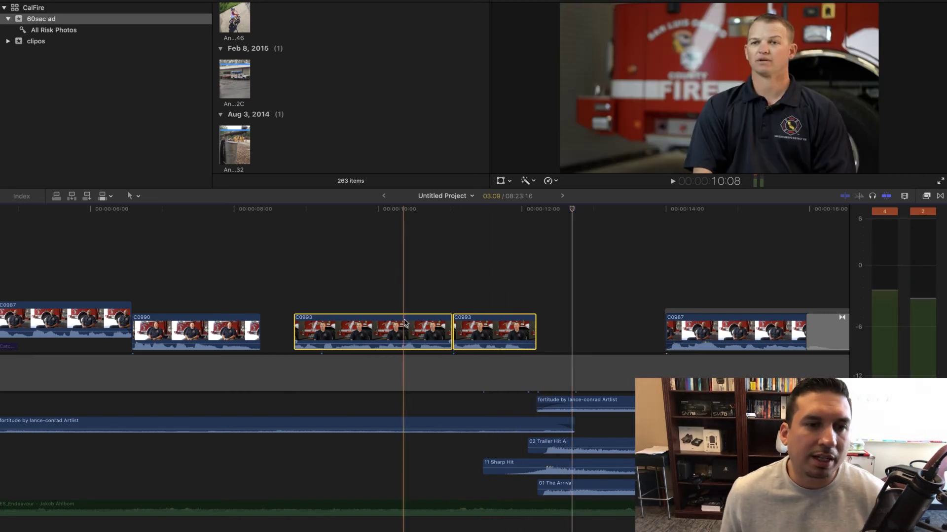
Move C0990 against the first C0993 part and extend its start back to the end of the first C0987 clip
scroll(345, 345, left, 5)
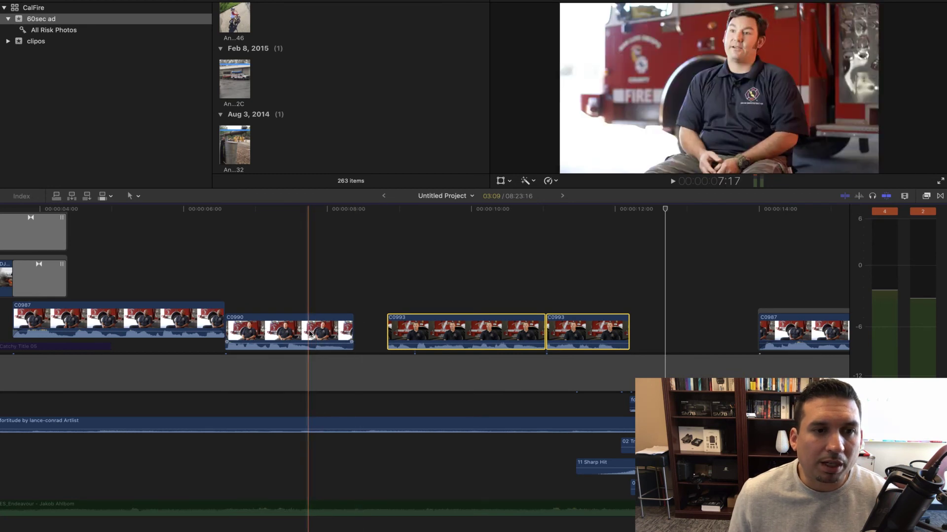
scroll(306, 330, left, 3)
click(347, 328)
drag(348, 328, 379, 328)
drag(314, 329, 284, 329)
Play the cut from the first C0987 clip into C0990 and trim two frames off the start of C0990
key(space)
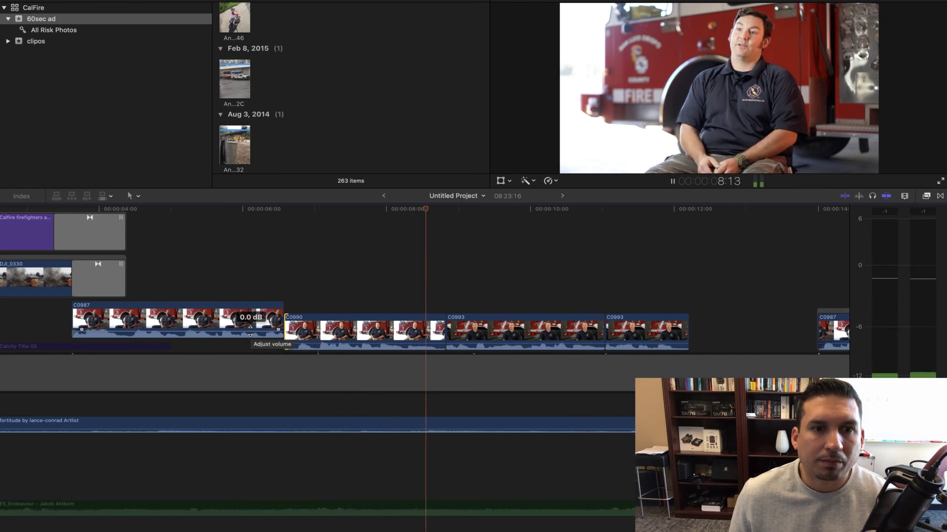
key(Up)
key(Up)
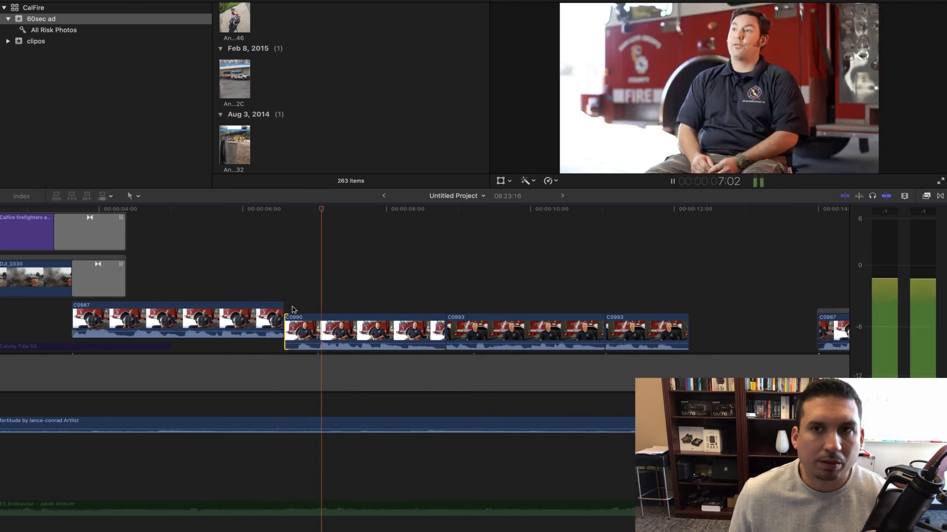
key(space)
drag(284, 325, 292, 325)
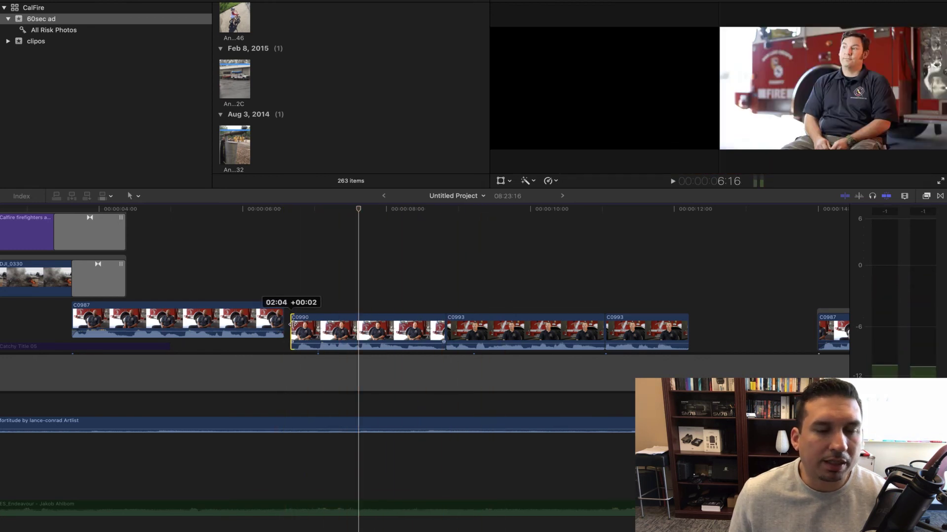
Extend the end of the first C0987 clip by two frames to meet the start of C0990 and play the cut
click(904, 197)
drag(940, 219, 943, 220)
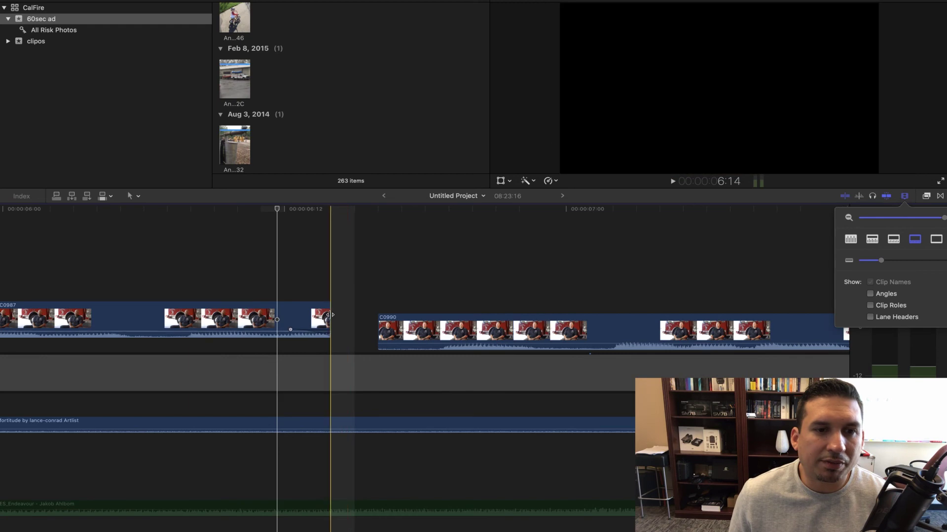
drag(330, 313, 368, 311)
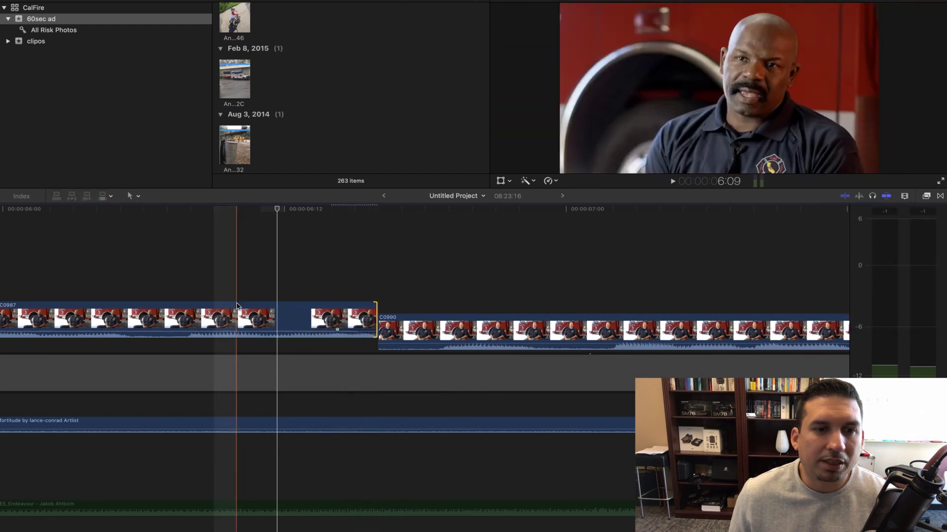
key(space)
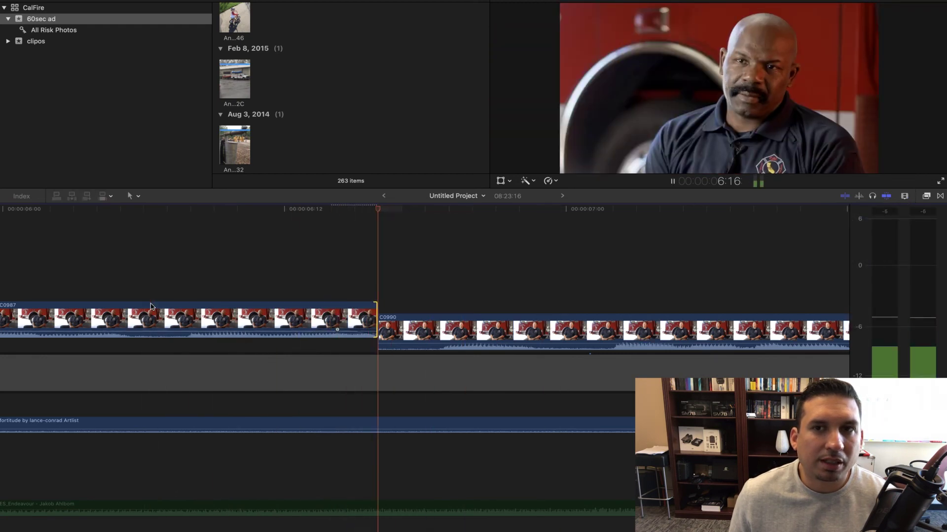
key(space)
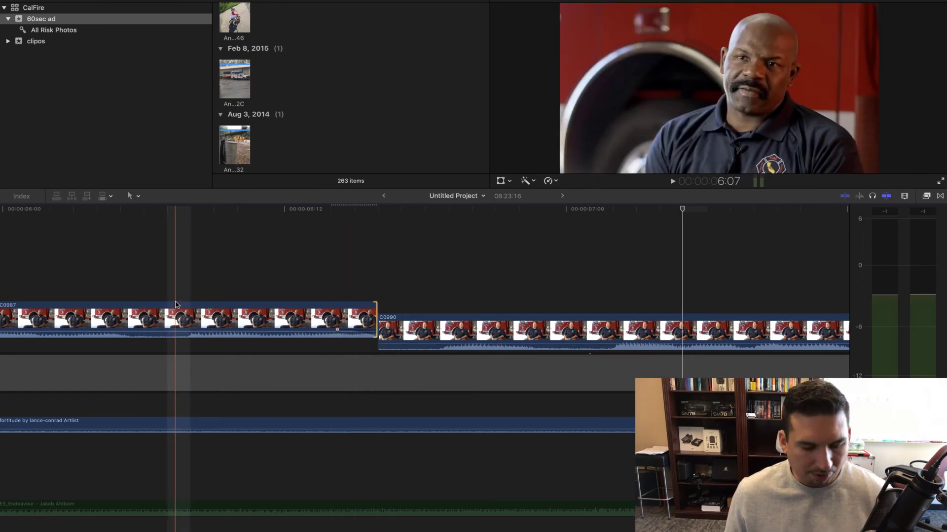
Try ending the first C0987 clip two frames earlier, leaving a short gap before C0990, and play the transition
key(comma)
key(comma)
key(space)
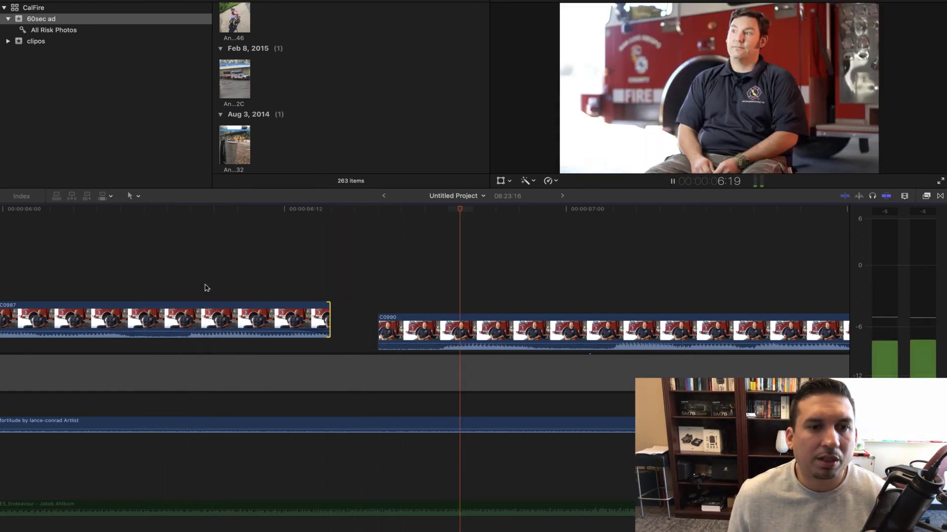
key(space)
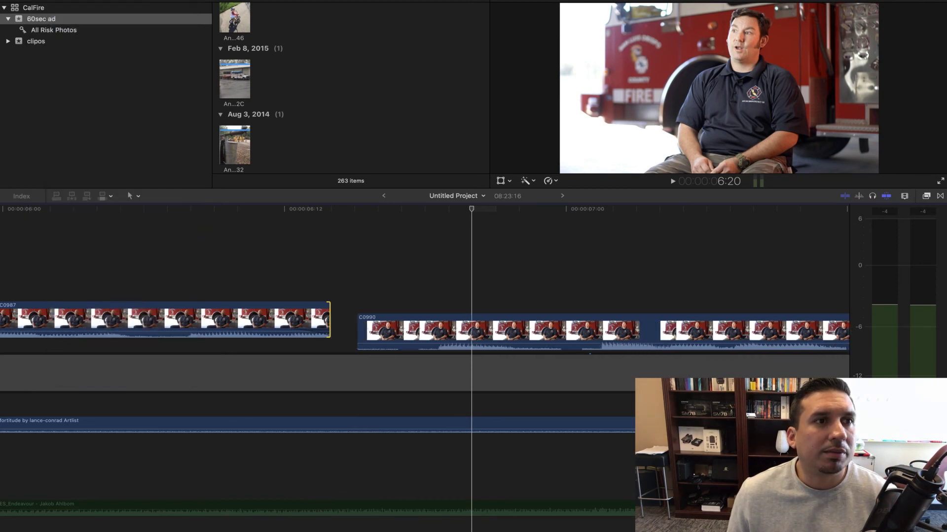
Close the gap by extending the end of the first C0987 clip to C0990 and replay the cut
key(Escape)
drag(329, 320, 377, 320)
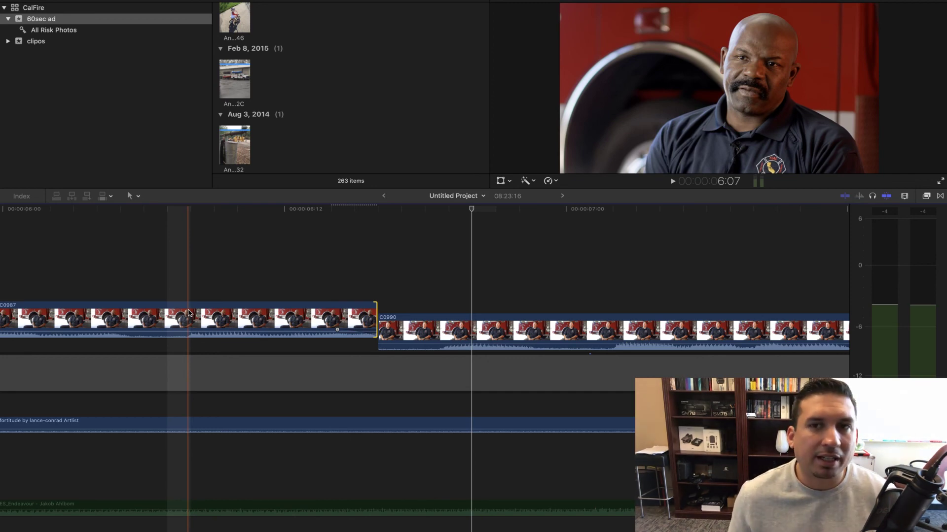
key(space)
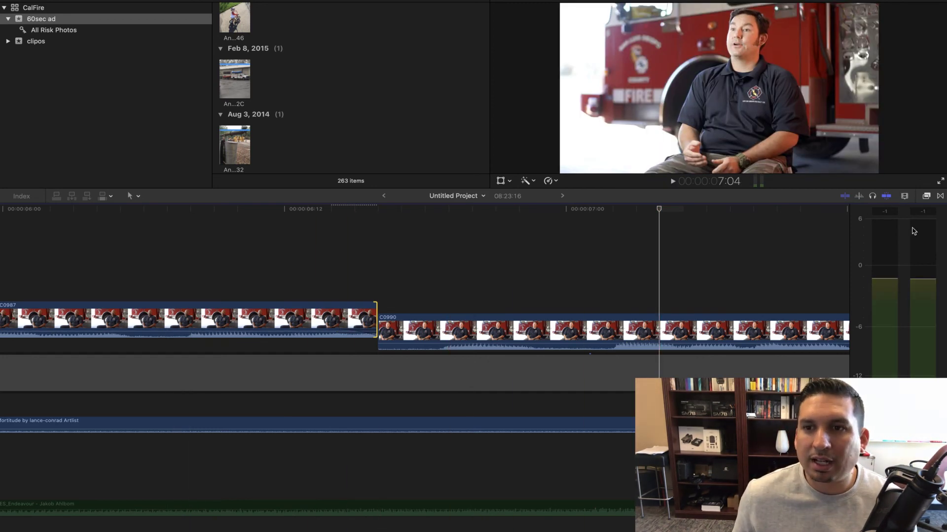
Play the opening interview sequence through C0987, C0990 and both C0993 parts into the gap before the second C0987 clip
click(904, 196)
drag(941, 220, 939, 217)
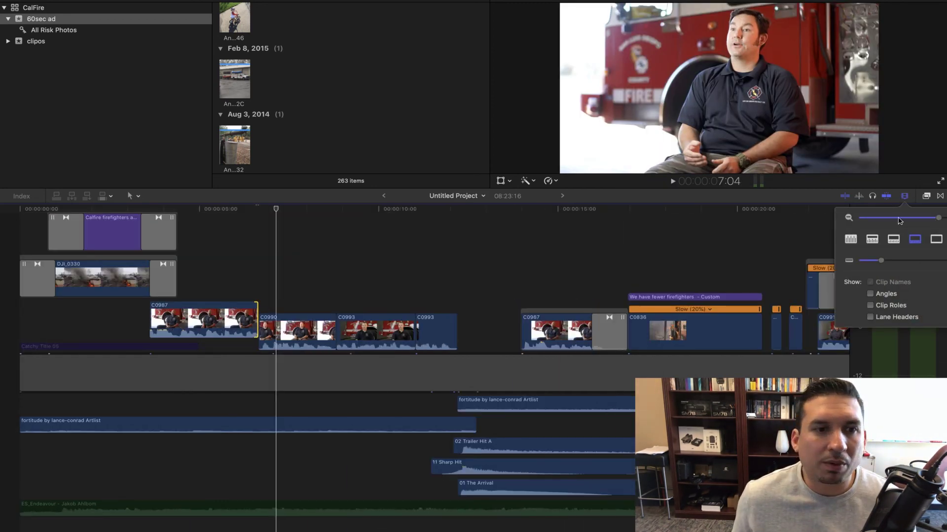
key(space)
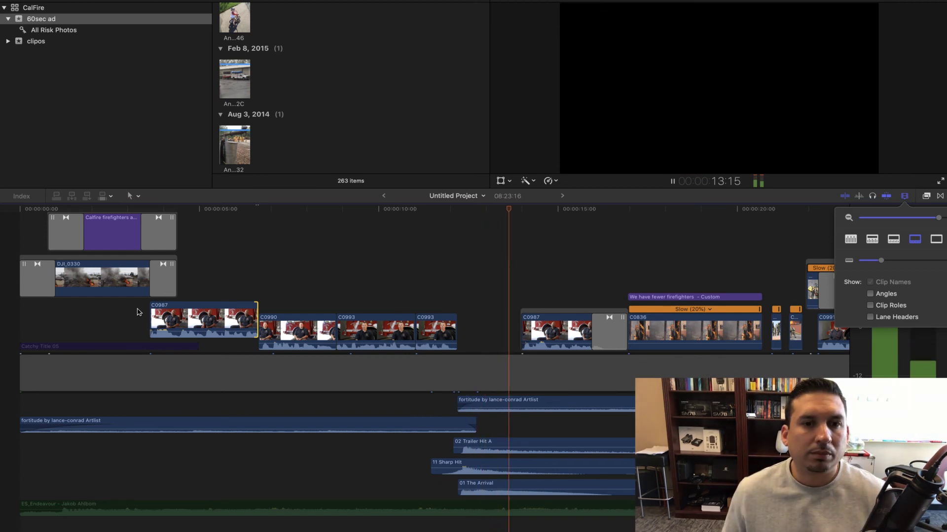
key(space)
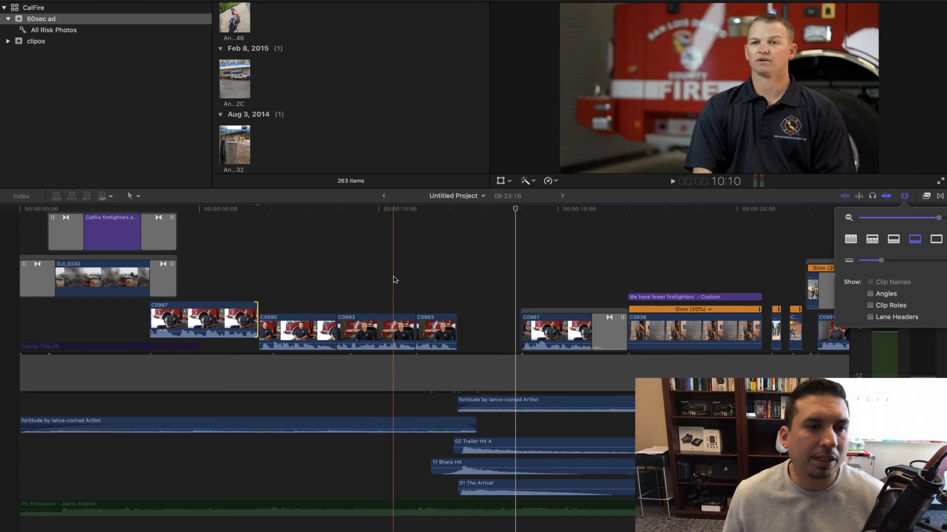